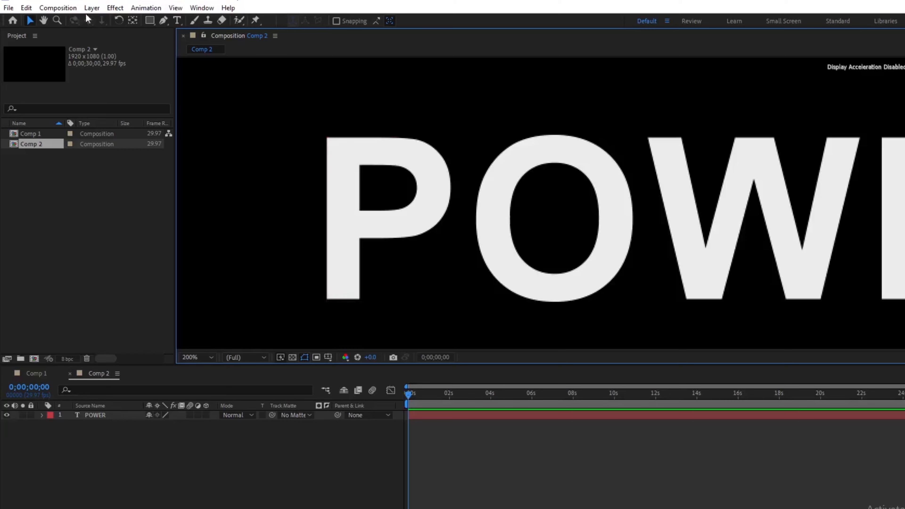
Draw a red rectangle without a stroke covering the letter P and send it behind the POWER text layer
{"action": "left_click", "coordinate": [152, 21]}
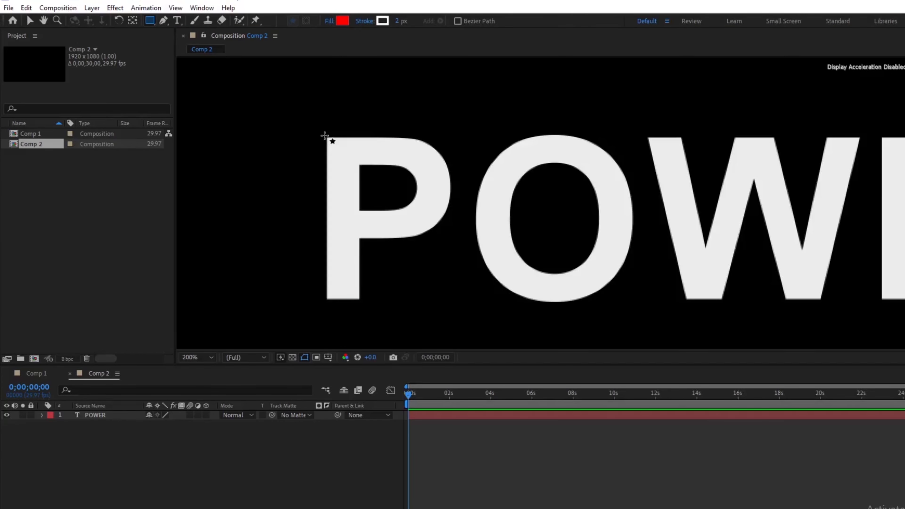
{"action": "left_click_drag", "start_coordinate": [325, 136], "coordinate": [449, 303]}
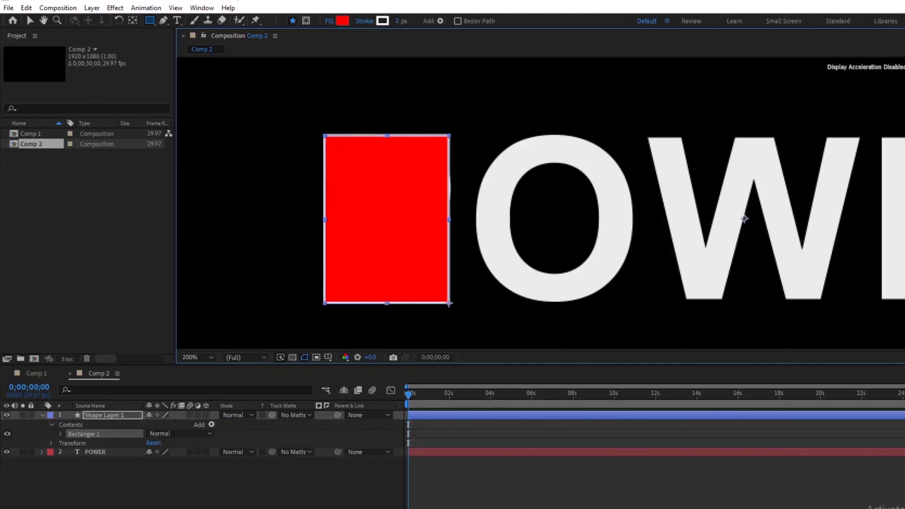
{"action": "left_click", "coordinate": [362, 21]}
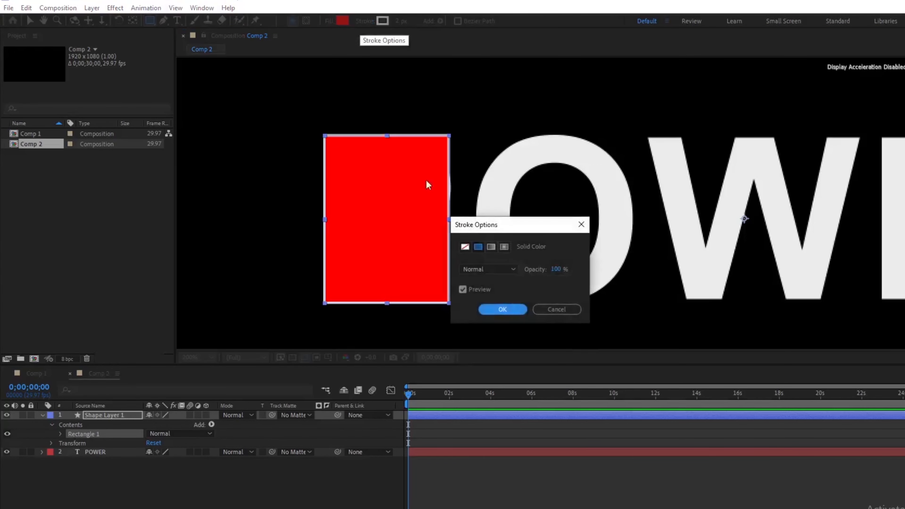
{"action": "left_click", "coordinate": [465, 246]}
{"action": "left_click", "coordinate": [498, 308]}
{"action": "key", "text": "ctrl+["}
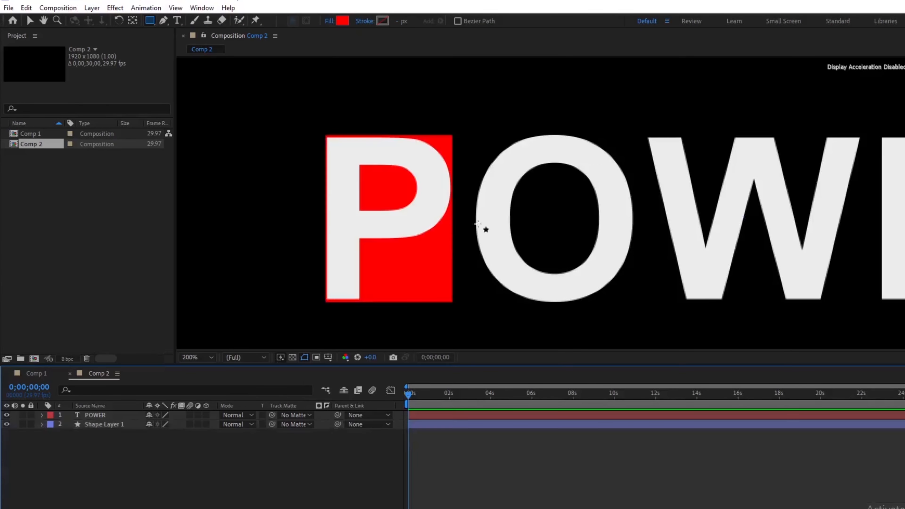
Draw separate red rectangles covering the letters O and W, and send each new shape layer behind the text
{"action": "left_click_drag", "start_coordinate": [473, 133], "coordinate": [633, 305]}
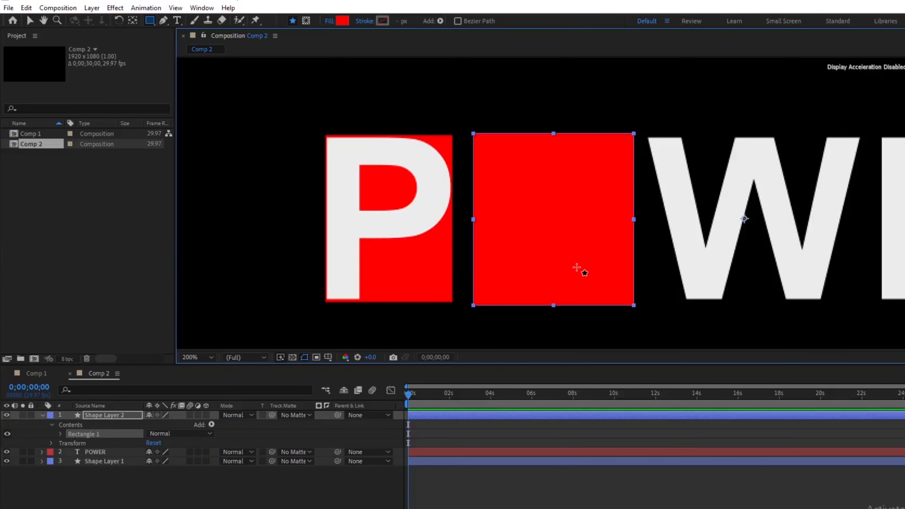
{"action": "key", "text": "ctrl+["}
{"action": "left_click_drag", "start_coordinate": [697, 187], "coordinate": [499, 177]}
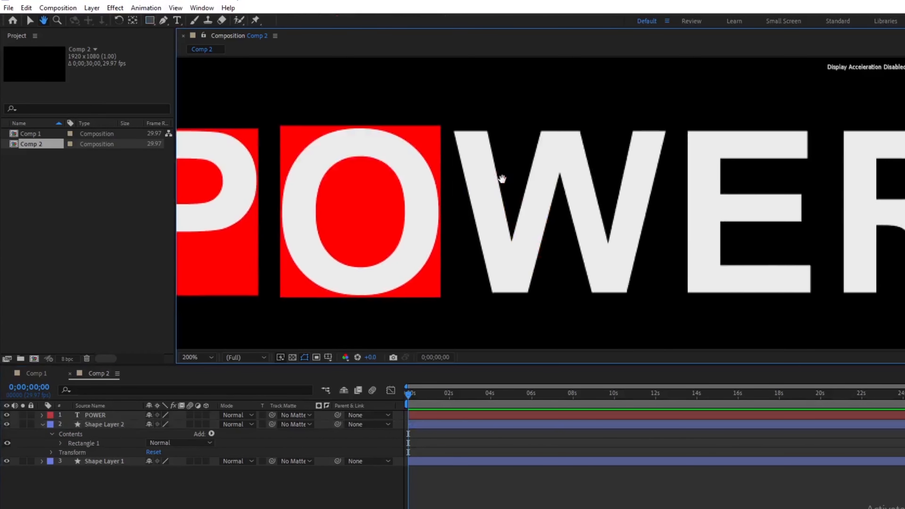
{"action": "left_click_drag", "start_coordinate": [448, 128], "coordinate": [666, 303]}
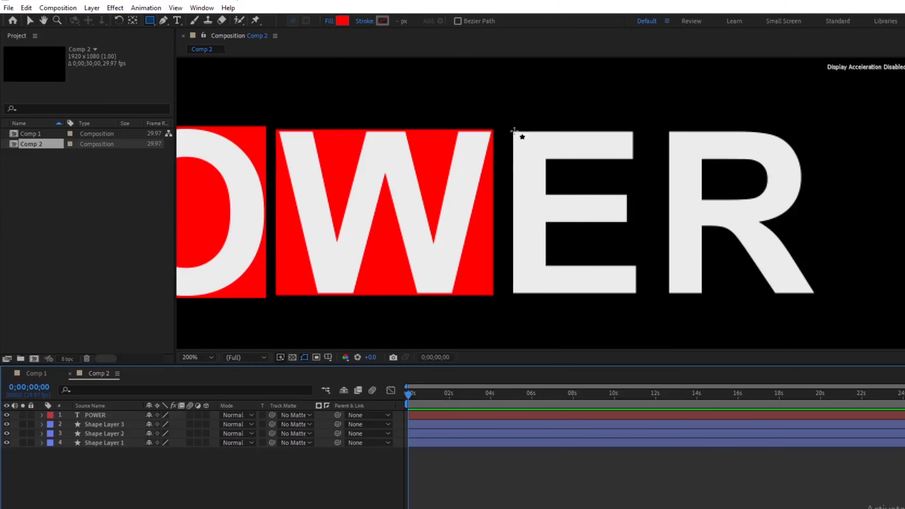
Add red rectangles behind the letters E and R as separate shape layers and collapse the layer properties
{"action": "left_click_drag", "start_coordinate": [510, 128], "coordinate": [639, 296]}
{"action": "key", "text": "ctrl+["}
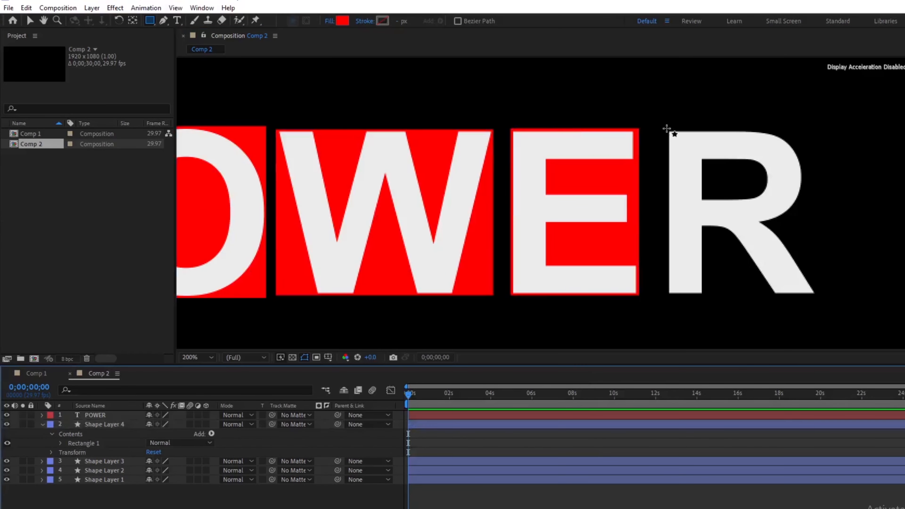
{"action": "mouse_move", "coordinate": [666, 128]}
{"action": "left_mouse_down"}
{"action": "mouse_move", "coordinate": [763, 263]}
{"action": "mouse_move", "coordinate": [816, 296]}
{"action": "left_mouse_up"}
{"action": "key", "text": "ctrl+["}
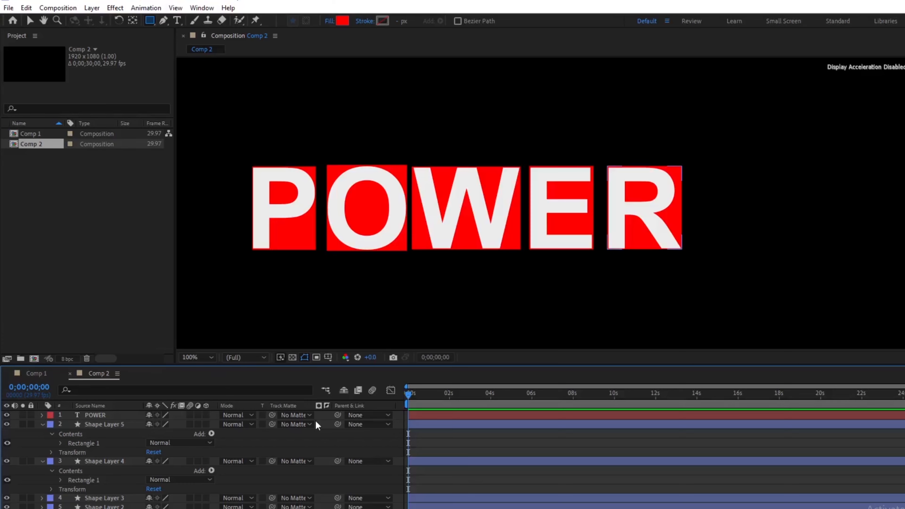
{"action": "left_click", "coordinate": [42, 424]}
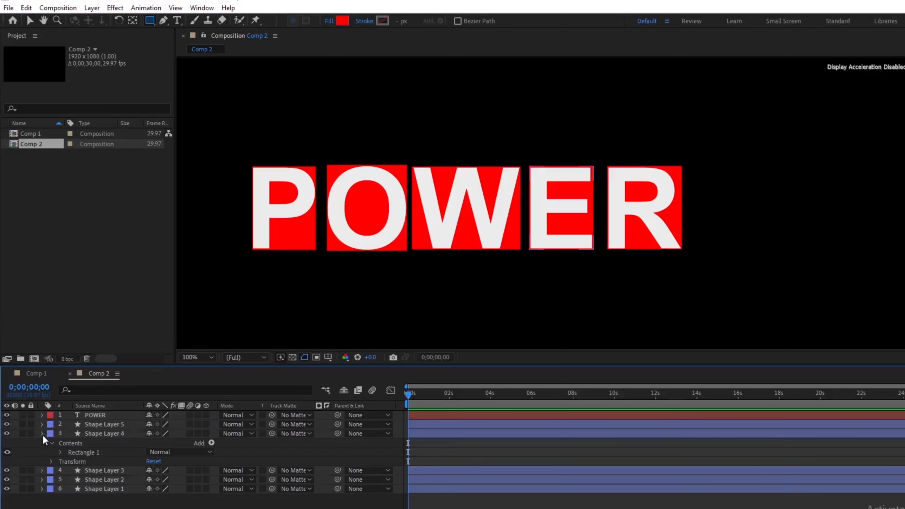
{"action": "left_click", "coordinate": [42, 433]}
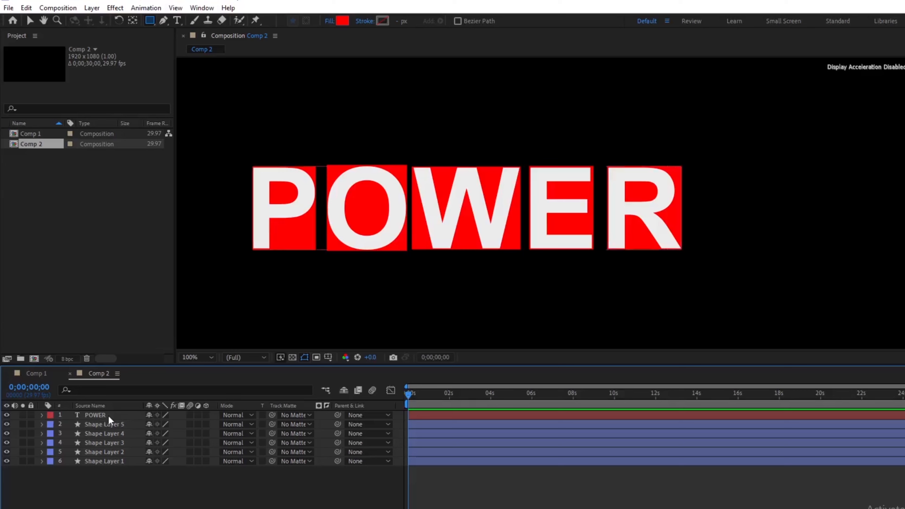
Duplicate the POWER text layer four times and clear the selection
{"action": "left_click", "coordinate": [108, 415]}
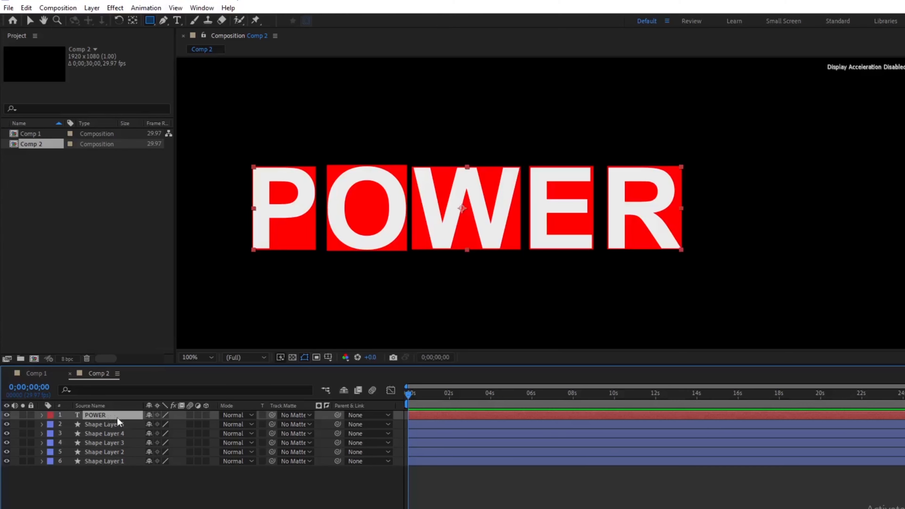
{"action": "key", "text": "ctrl+d"}
{"action": "key", "text": "ctrl+d"}
{"action": "key", "text": "ctrl+d"}
{"action": "key", "text": "ctrl+d"}
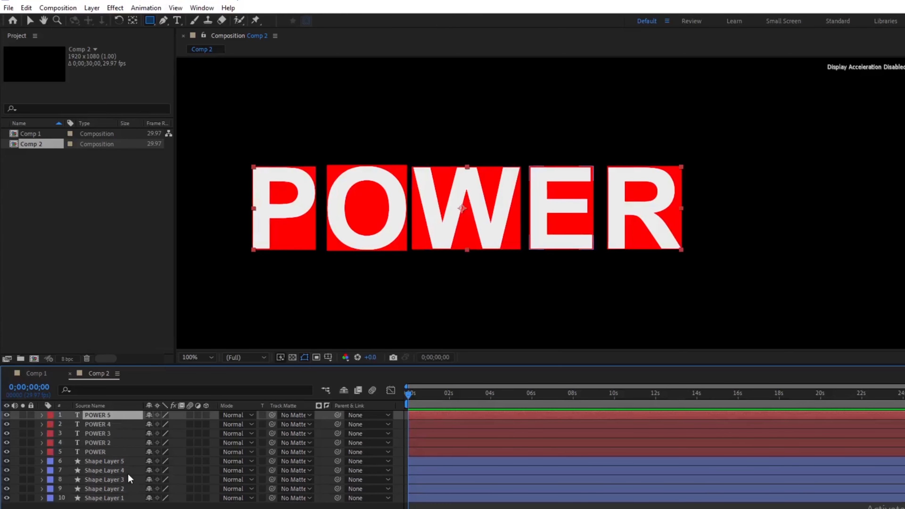
{"action": "key", "text": "ctrl+shift+a"}
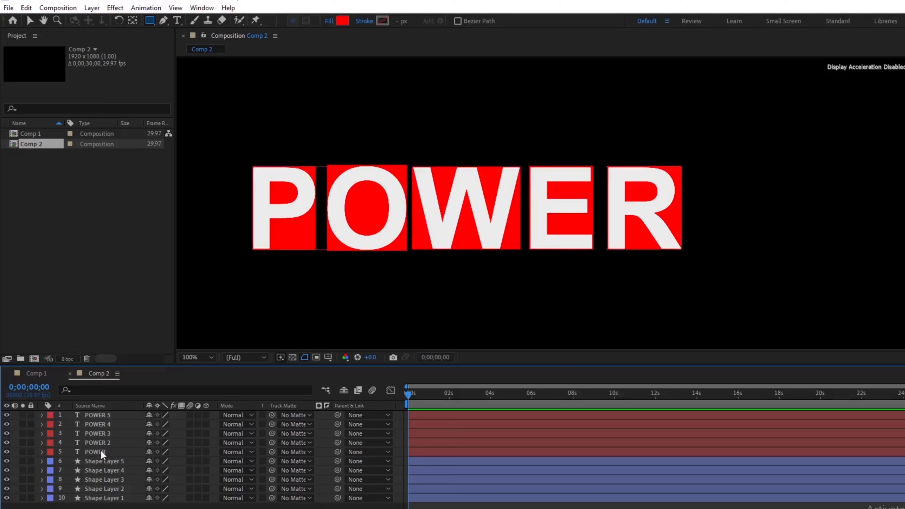
Reorder the POWER text copies so that each one sits directly above its own shape layer
{"action": "left_click", "coordinate": [100, 450]}
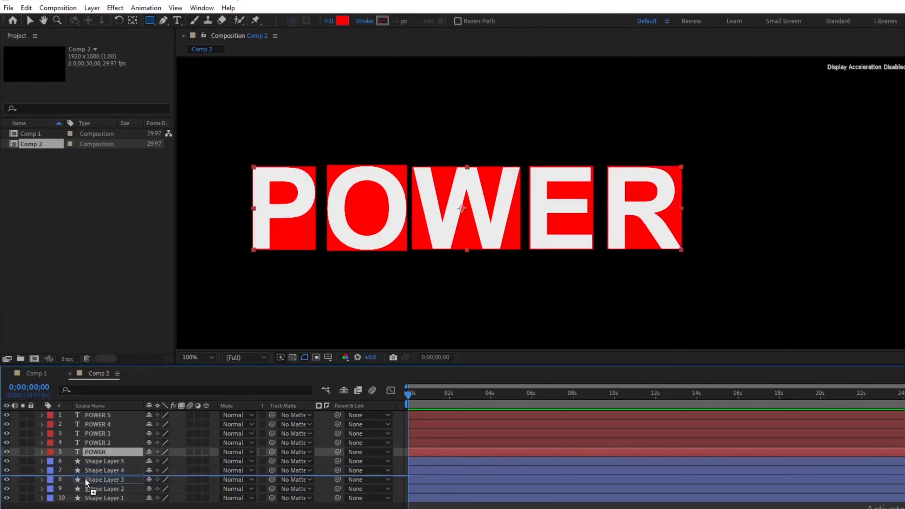
{"action": "left_click_drag", "start_coordinate": [86, 482], "coordinate": [87, 485]}
{"action": "left_click_drag", "start_coordinate": [89, 442], "coordinate": [91, 483]}
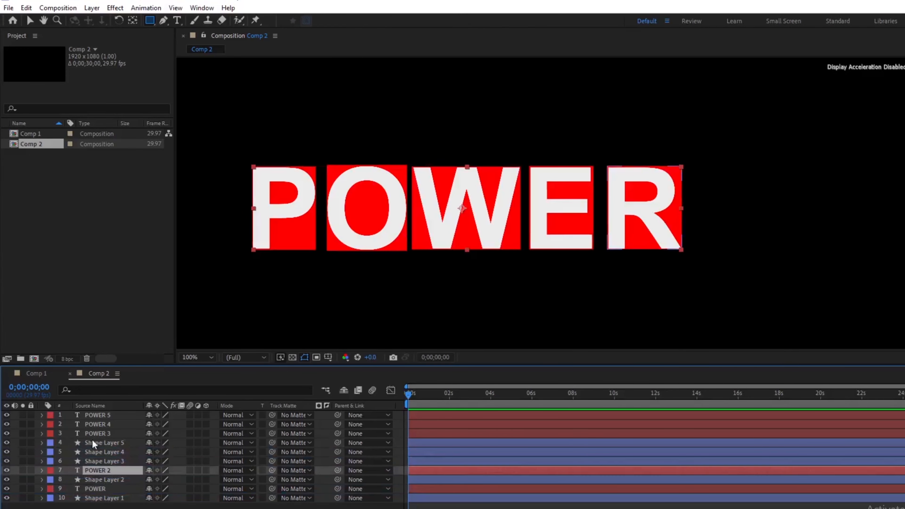
{"action": "left_click", "coordinate": [98, 431]}
{"action": "mouse_move", "coordinate": [98, 431]}
{"action": "left_mouse_down"}
{"action": "mouse_move", "coordinate": [99, 456]}
{"action": "mouse_move", "coordinate": [101, 426]}
{"action": "left_mouse_up"}
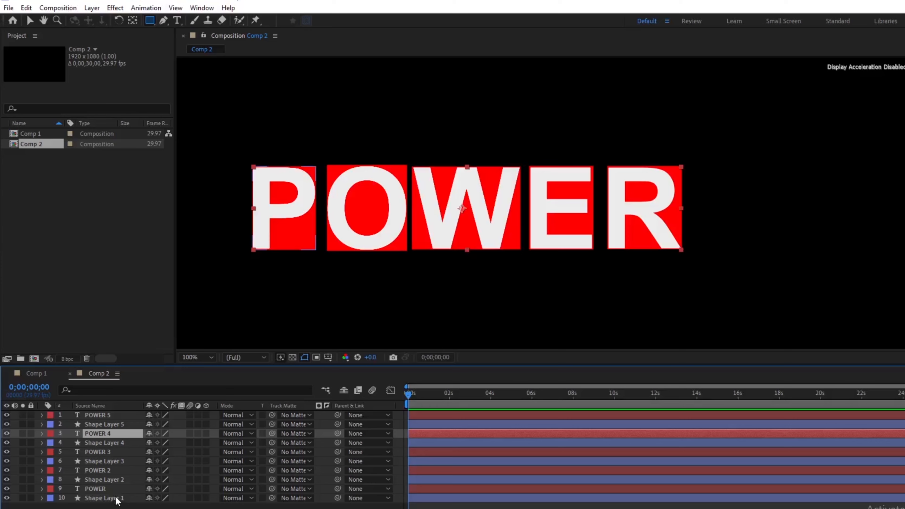
Draw a rectangular mask around the letter P on the original POWER text layer
{"action": "left_click", "coordinate": [109, 499]}
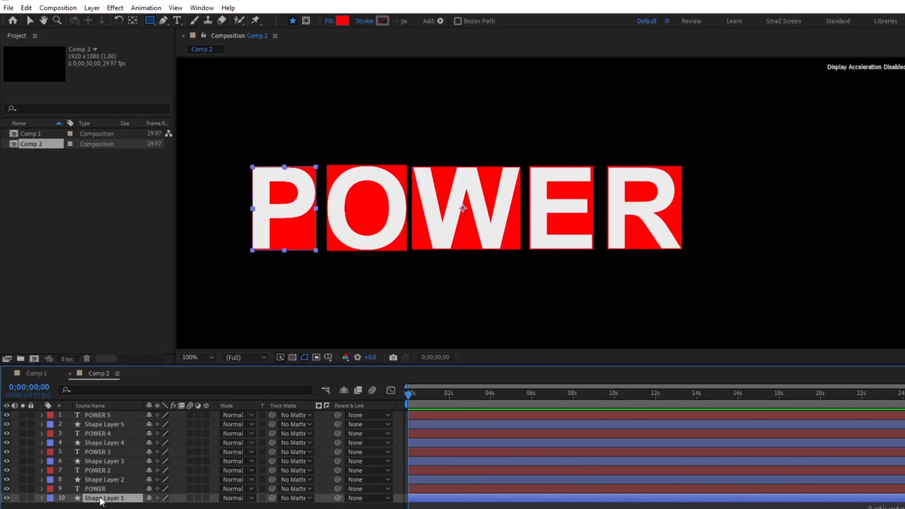
{"action": "left_click", "coordinate": [103, 489]}
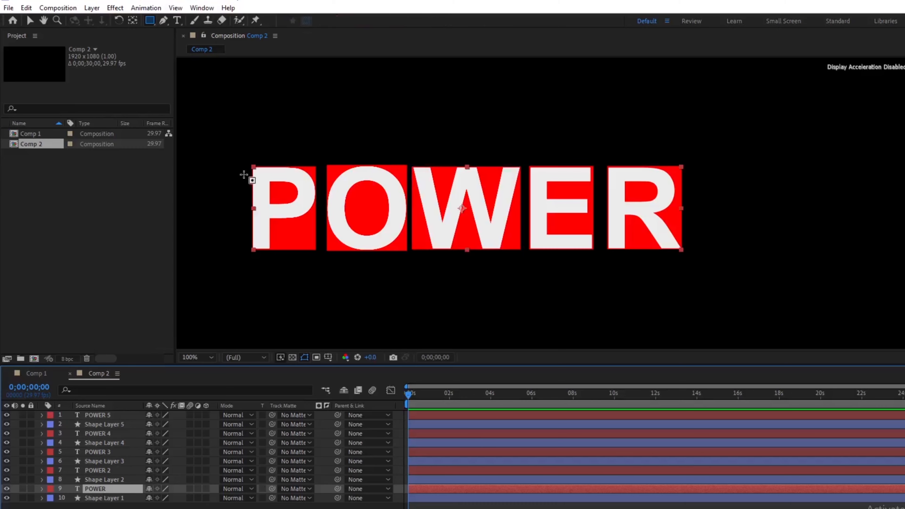
{"action": "scroll", "coordinate": [264, 186], "scroll_direction": "up", "scroll_amount": 1}
{"action": "left_click_drag", "start_coordinate": [242, 174], "coordinate": [604, 182]}
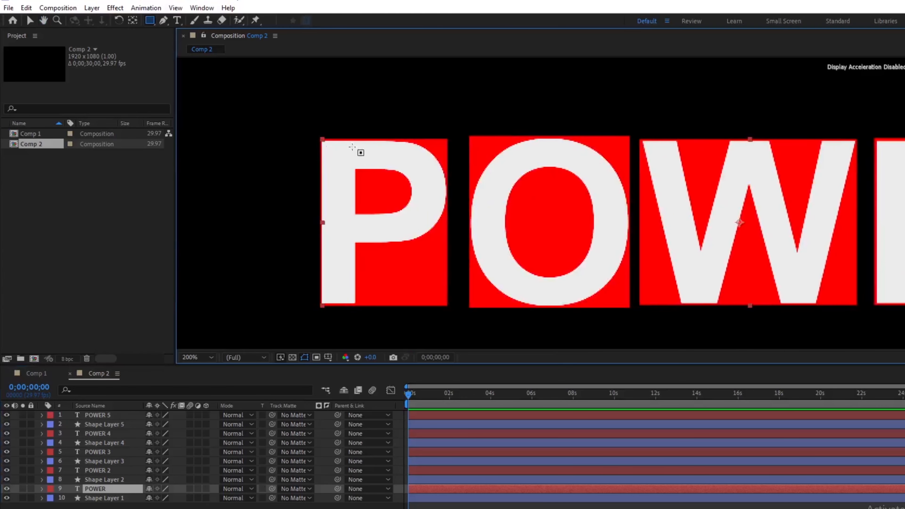
{"action": "mouse_move", "coordinate": [320, 137]}
{"action": "left_mouse_down"}
{"action": "mouse_move", "coordinate": [438, 317]}
{"action": "mouse_move", "coordinate": [448, 306]}
{"action": "left_mouse_up"}
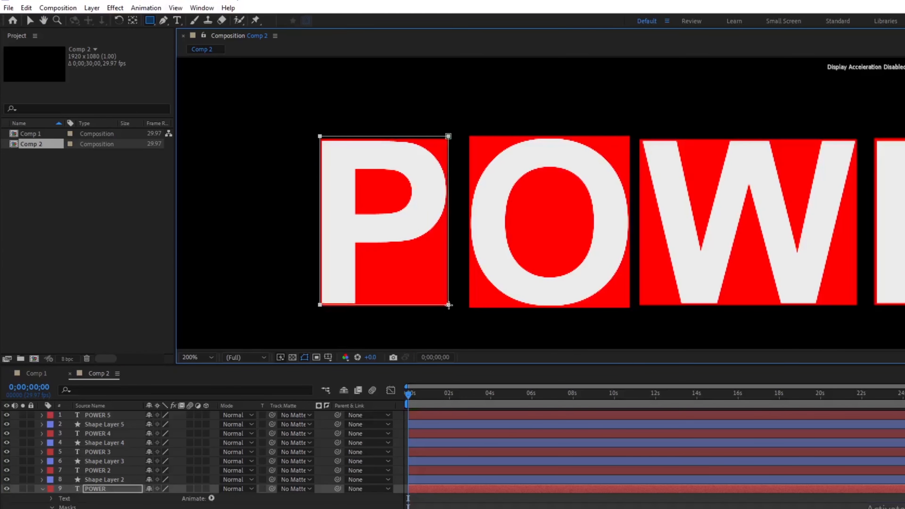
{"action": "key", "text": "comma"}
Draw rectangular masks around the letter O on POWER 2 and around the letter W on POWER 3
{"action": "left_click", "coordinate": [98, 479]}
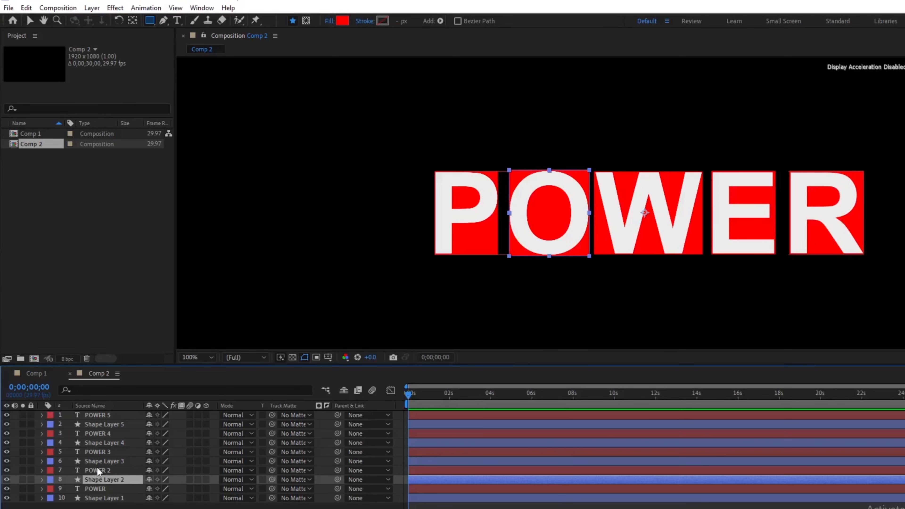
{"action": "left_click", "coordinate": [98, 470]}
{"action": "left_click_drag", "start_coordinate": [508, 169], "coordinate": [589, 255]}
{"action": "key", "text": "ctrl+Up"}
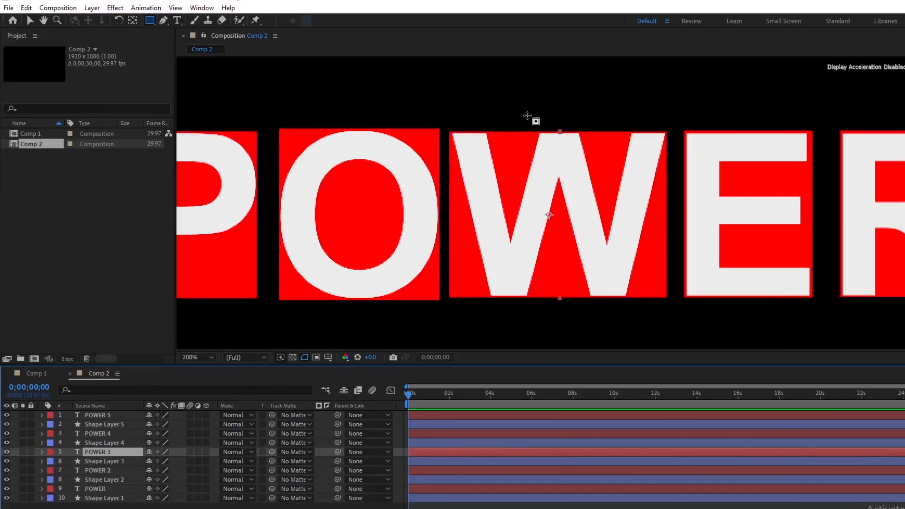
{"action": "left_click_drag", "start_coordinate": [448, 130], "coordinate": [666, 301]}
Draw a rectangular mask around the letter E on the POWER 4 text layer
{"action": "left_click", "coordinate": [104, 441]}
{"action": "left_click_drag", "start_coordinate": [549, 297], "coordinate": [442, 302]}
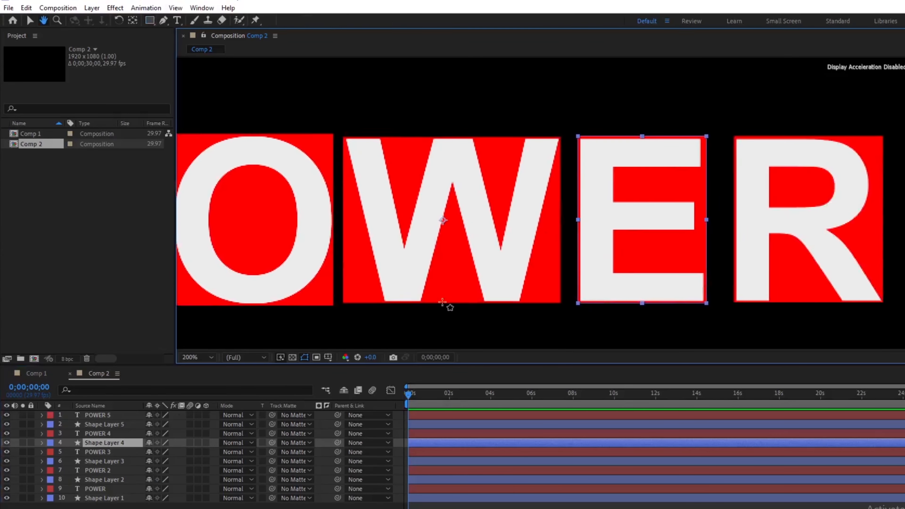
{"action": "key", "text": "ctrl+Up"}
{"action": "left_click_drag", "start_coordinate": [578, 135], "coordinate": [707, 303]}
Draw a rectangular mask around the letter R on the POWER 5 text layer
{"action": "key", "text": "ctrl+Up"}
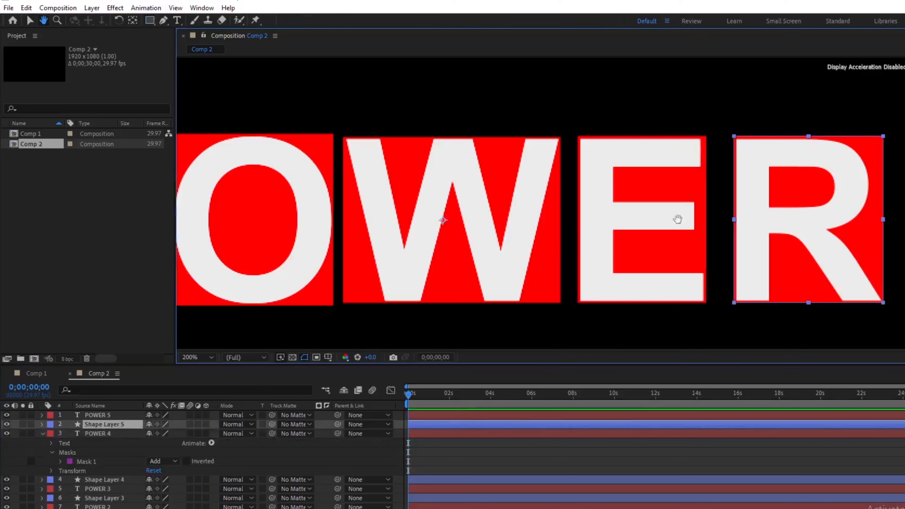
{"action": "left_click_drag", "start_coordinate": [677, 219], "coordinate": [558, 220]}
{"action": "key", "text": "ctrl+Up"}
{"action": "left_click_drag", "start_coordinate": [614, 139], "coordinate": [764, 308]}
{"action": "left_click", "coordinate": [198, 357]}
{"action": "left_click", "coordinate": [197, 166]}
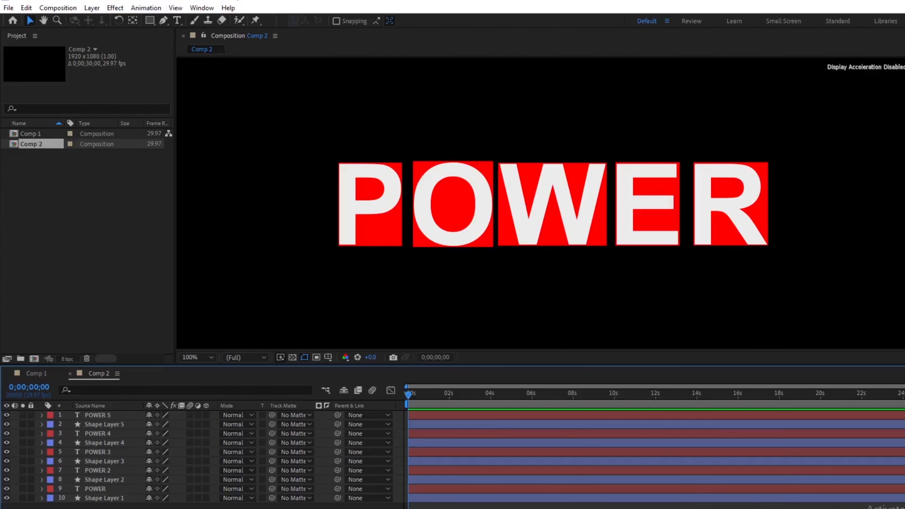
Set POWER 5 as the track matte of Shape Layer 5, and hide and restore the track matte column
{"action": "left_click", "coordinate": [117, 423]}
{"action": "left_click", "coordinate": [114, 425]}
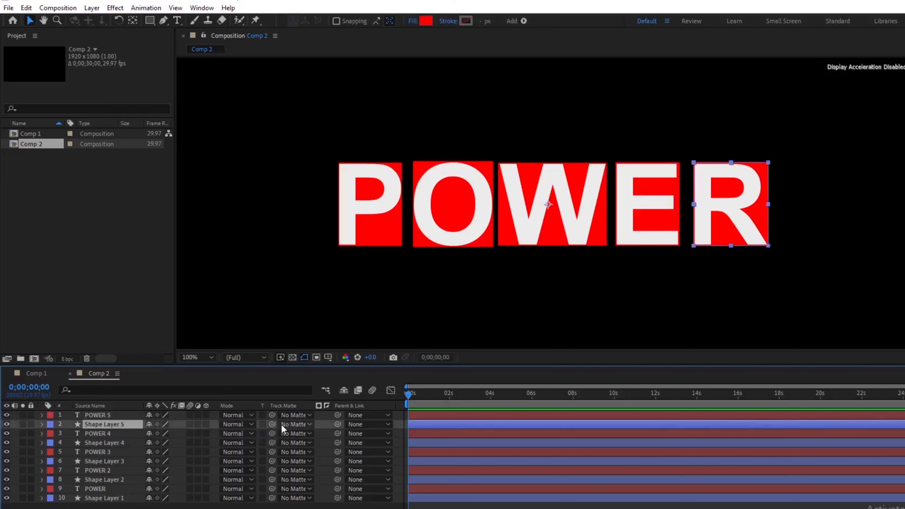
{"action": "left_click_drag", "start_coordinate": [272, 424], "coordinate": [114, 414]}
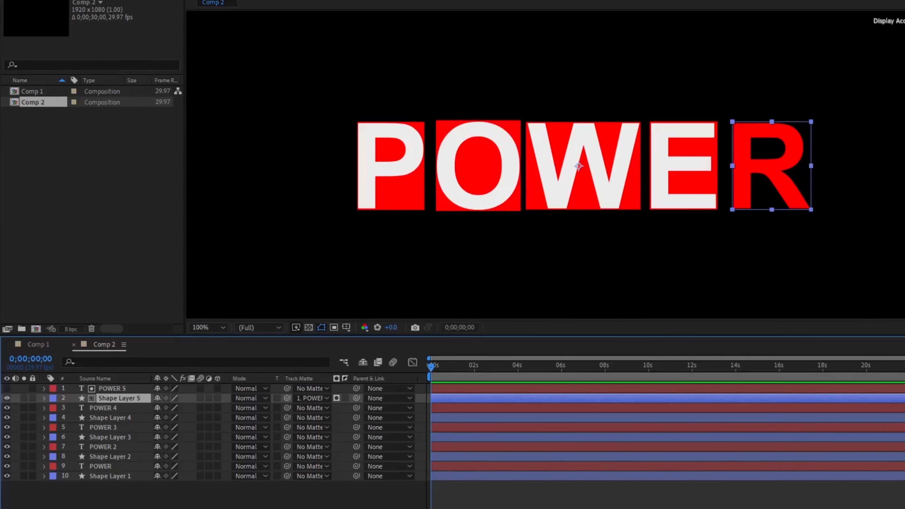
{"action": "left_click", "coordinate": [19, 503]}
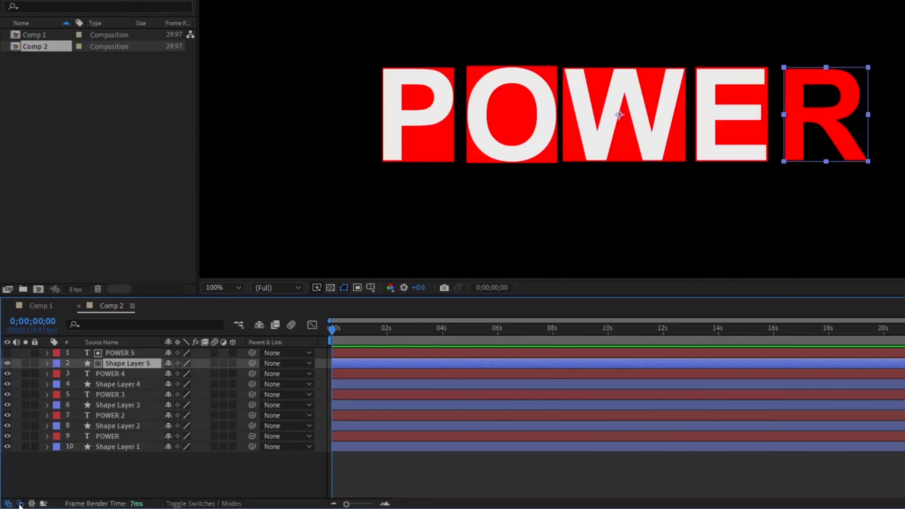
{"action": "left_click", "coordinate": [19, 503]}
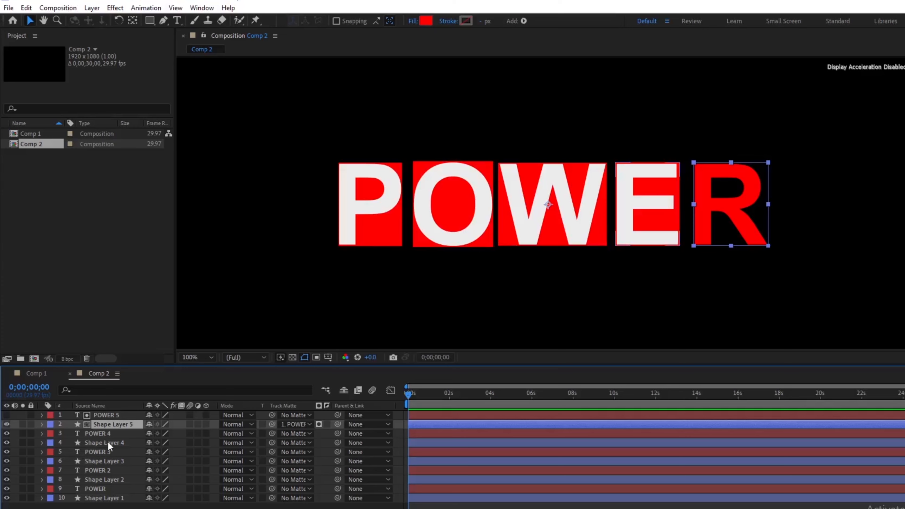
Set POWER 4 as the track matte of Shape Layer 4
{"action": "left_click", "coordinate": [108, 442]}
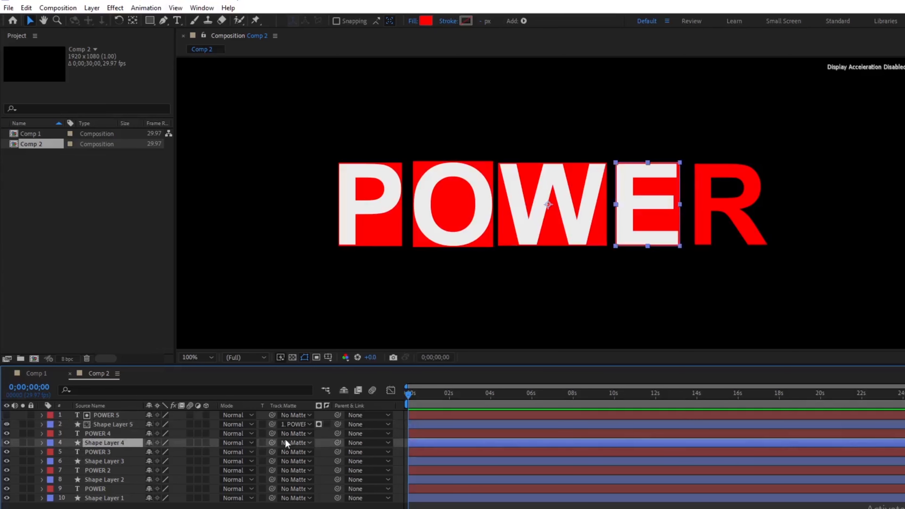
{"action": "left_click", "coordinate": [300, 442]}
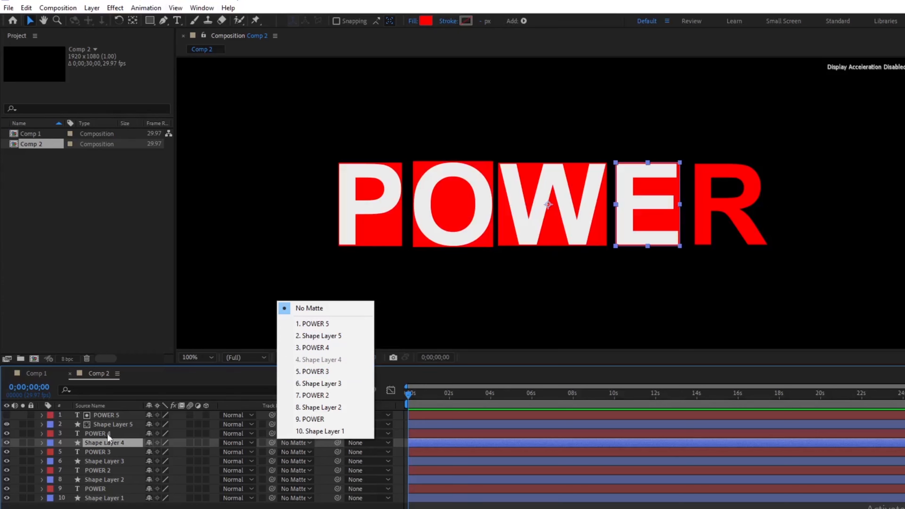
{"action": "left_click", "coordinate": [337, 347]}
Set POWER 3 as the track matte of Shape Layer 3 and POWER 2 as the matte of Shape Layer 2
{"action": "left_click", "coordinate": [109, 460]}
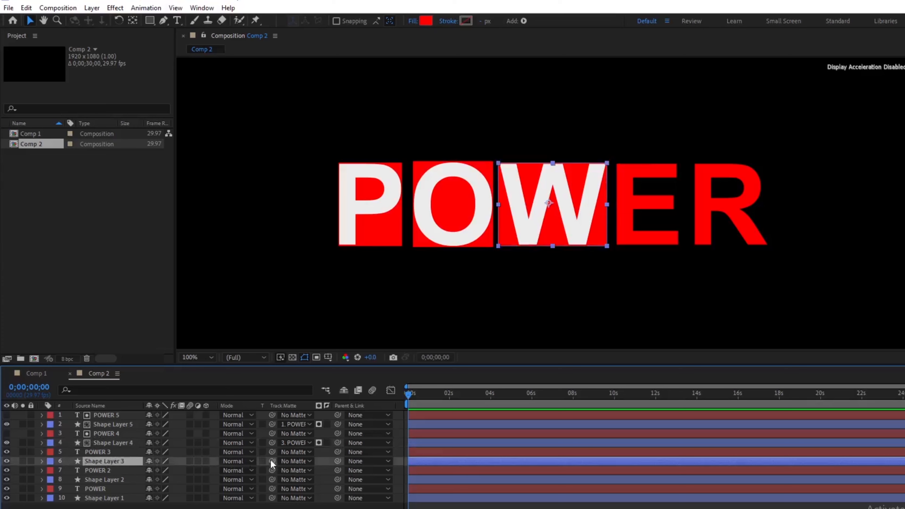
{"action": "left_click_drag", "start_coordinate": [271, 460], "coordinate": [139, 451]}
{"action": "left_click", "coordinate": [252, 479]}
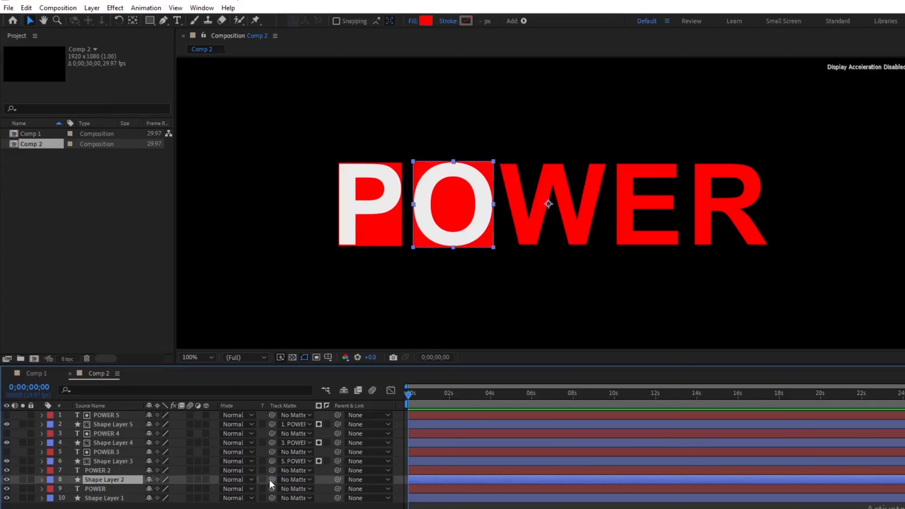
{"action": "left_click_drag", "start_coordinate": [270, 479], "coordinate": [107, 487]}
Set the POWER text layer as the track matte of Shape Layer 1
{"action": "left_click", "coordinate": [118, 498]}
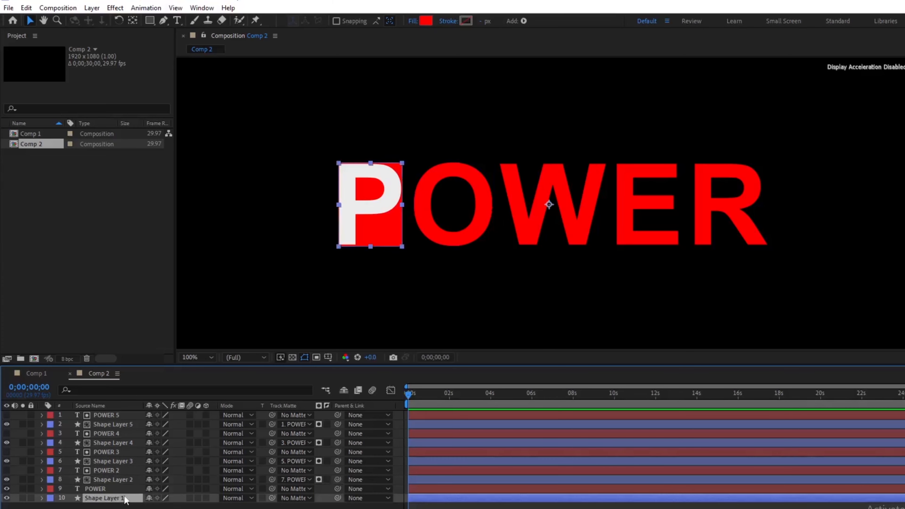
{"action": "left_click_drag", "start_coordinate": [272, 498], "coordinate": [120, 486]}
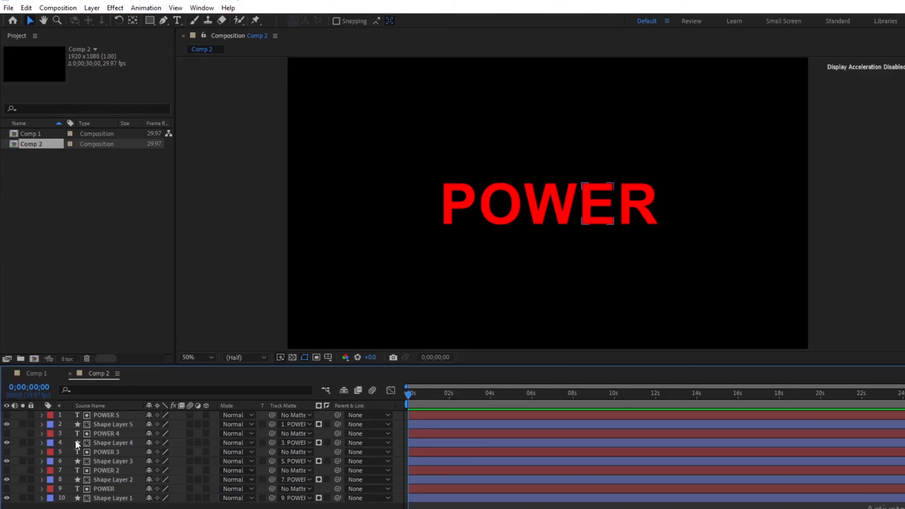
Select all five shape layers through their blue label group and change their fill from red to near-white
{"action": "left_click", "coordinate": [50, 424]}
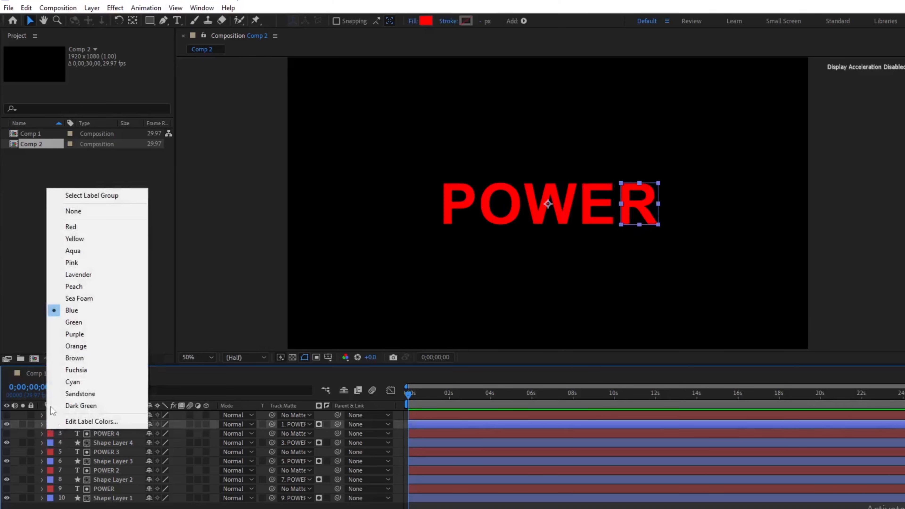
{"action": "left_click", "coordinate": [74, 197]}
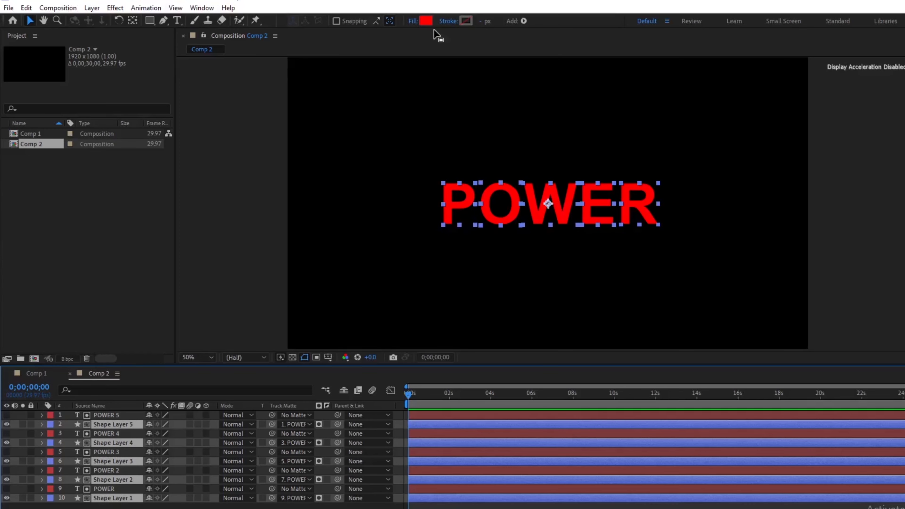
{"action": "left_click", "coordinate": [426, 21]}
{"action": "left_click", "coordinate": [392, 218]}
{"action": "left_click", "coordinate": [651, 191]}
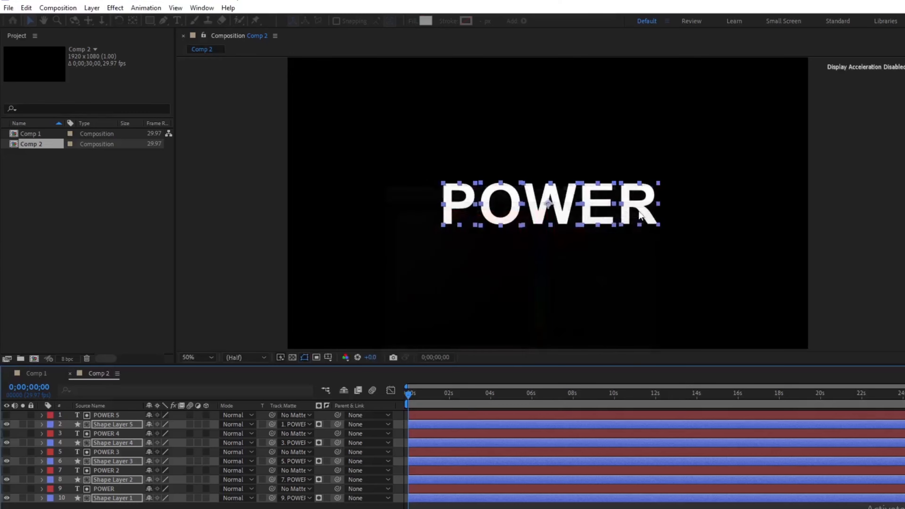
Change the fill of Shape Layer 1 behind the letter P to teal, deselect everything and save the project
{"action": "left_click", "coordinate": [456, 205]}
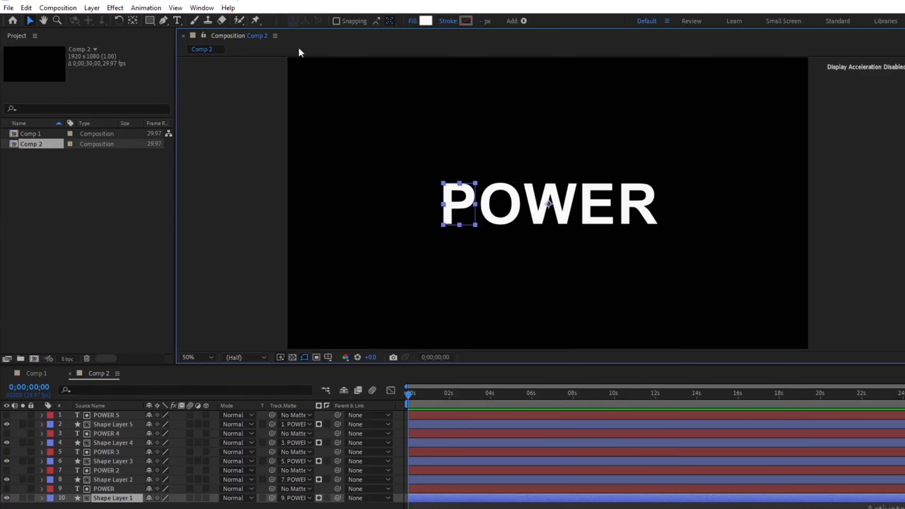
{"action": "left_click", "coordinate": [426, 21]}
{"action": "left_click", "coordinate": [542, 278]}
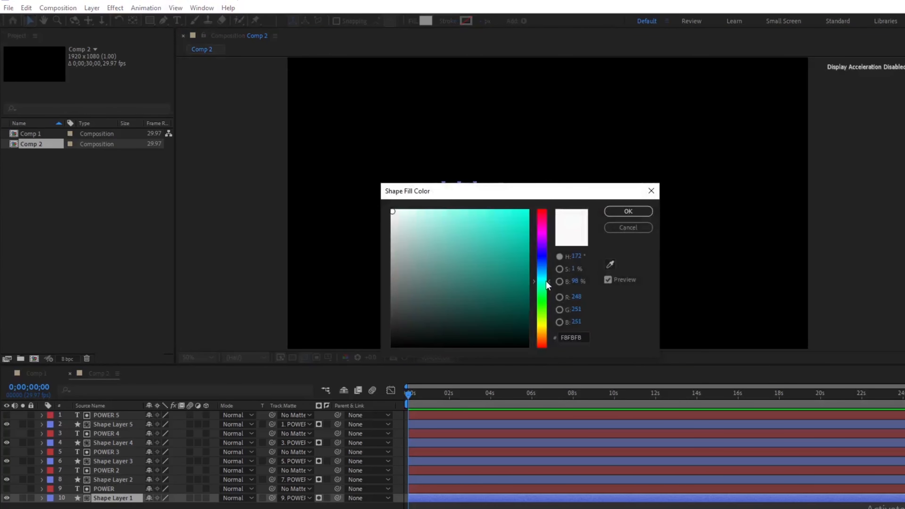
{"action": "left_click", "coordinate": [627, 211]}
{"action": "key", "text": "F2"}
{"action": "left_click", "coordinate": [130, 427]}
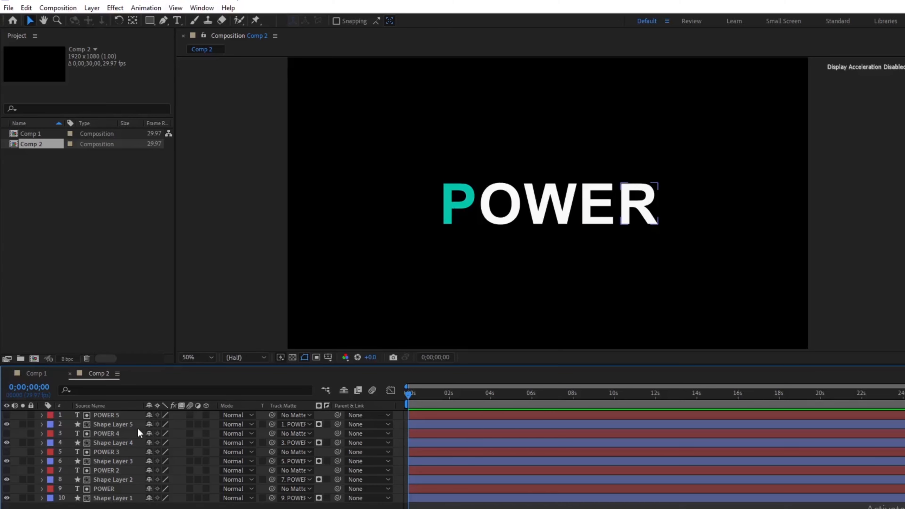
{"action": "key", "text": "ctrl+s"}
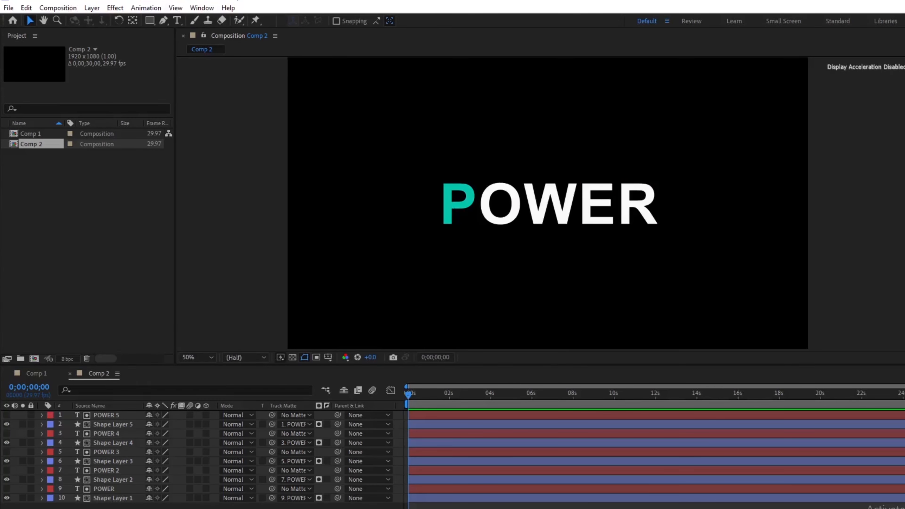
Find the CC RepeTile effect by searching for "cc rep" and apply it to the POWER 5 layer
{"action": "left_click", "coordinate": [896, 96]}
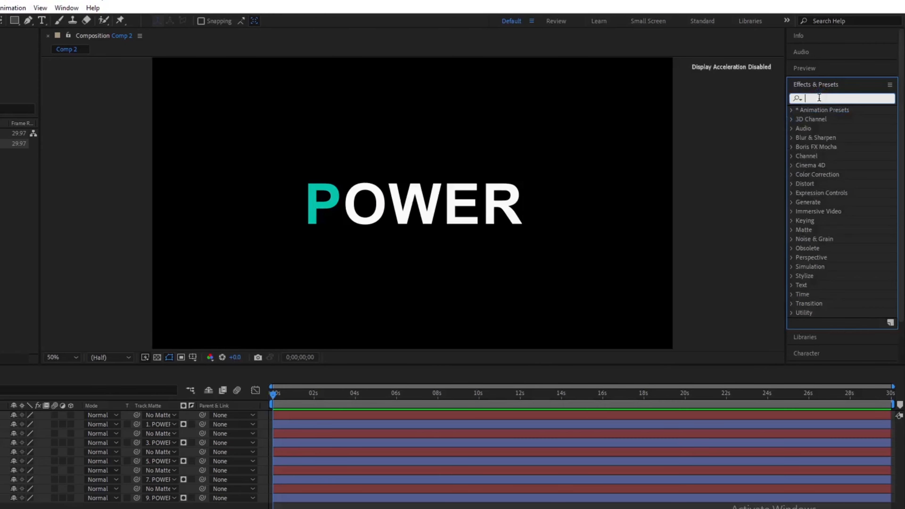
{"action": "type", "text": "cc rep"}
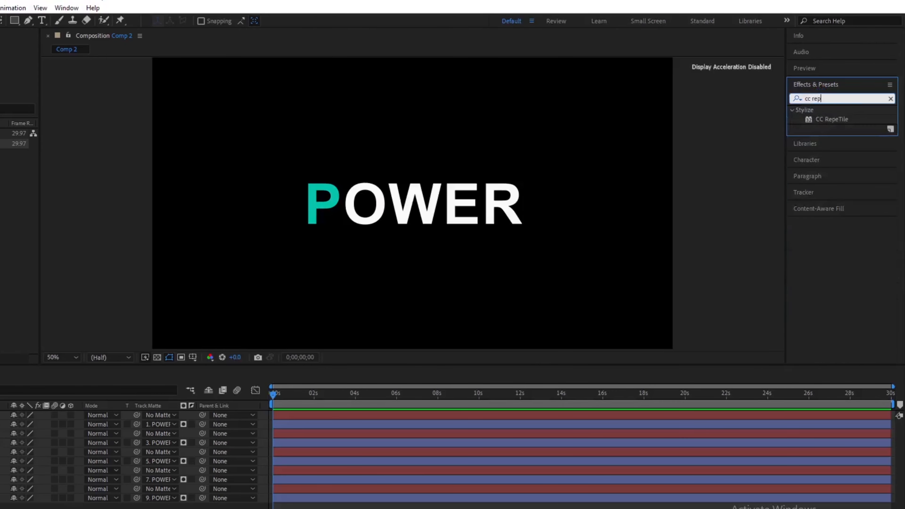
{"action": "left_click", "coordinate": [845, 119]}
{"action": "left_click_drag", "start_coordinate": [844, 118], "coordinate": [116, 411]}
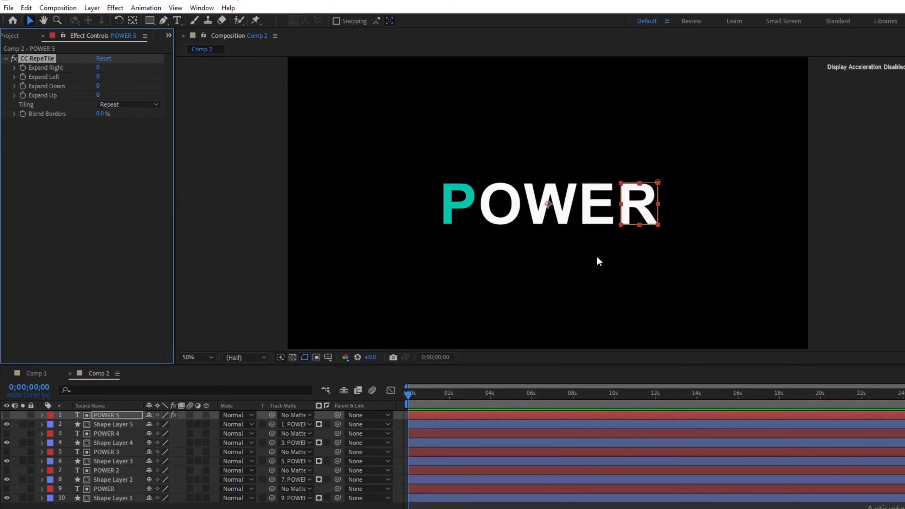
Create a new composition, Comp 3, with the text "r", centring its anchor point and placing the layer in the middle of the frame
{"action": "left_click", "coordinate": [168, 35]}
{"action": "left_click", "coordinate": [200, 49]}
{"action": "right_click", "coordinate": [54, 288]}
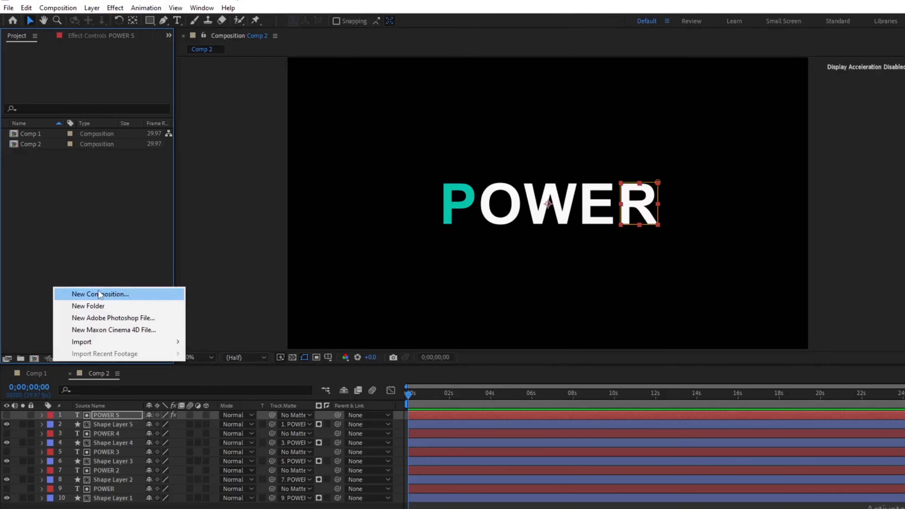
{"action": "left_click", "coordinate": [100, 294]}
{"action": "left_click", "coordinate": [591, 402]}
{"action": "key", "text": "ctrl+t"}
{"action": "left_click", "coordinate": [556, 211]}
{"action": "type", "text": "r"}
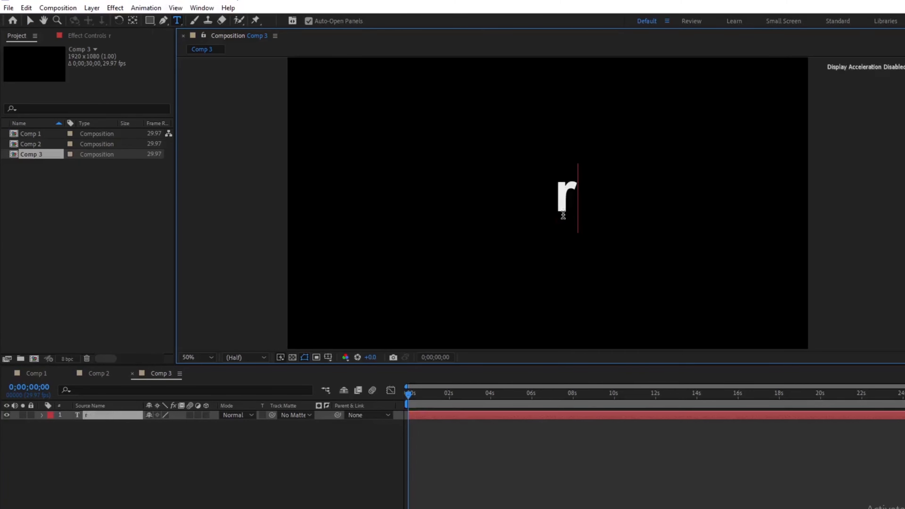
{"action": "key", "text": "Escape"}
{"action": "key", "text": "ctrl+alt+Home"}
{"action": "key", "text": "ctrl+Home"}
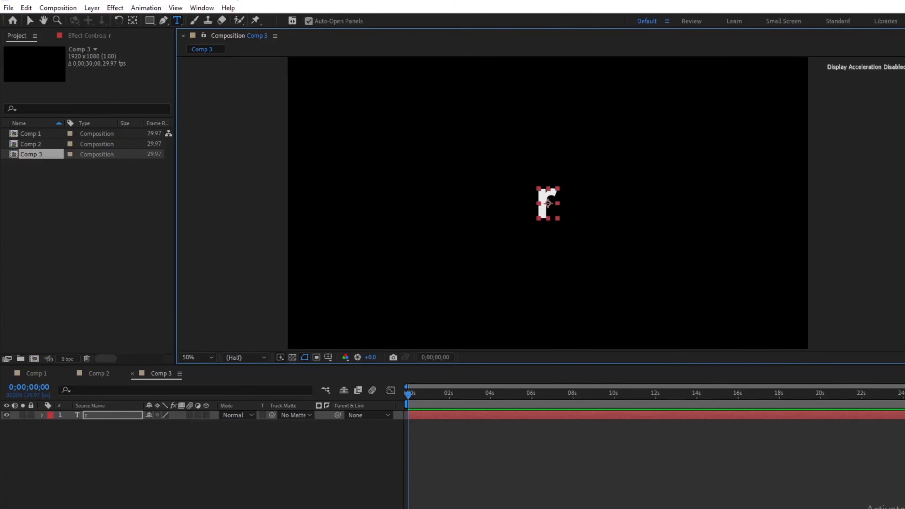
Apply CC RepeTile to the r layer with Expand Right 547, Expand Left 346, Expand Down 242 and Expand Up 299
{"action": "left_click_drag", "start_coordinate": [904, 143], "coordinate": [552, 218]}
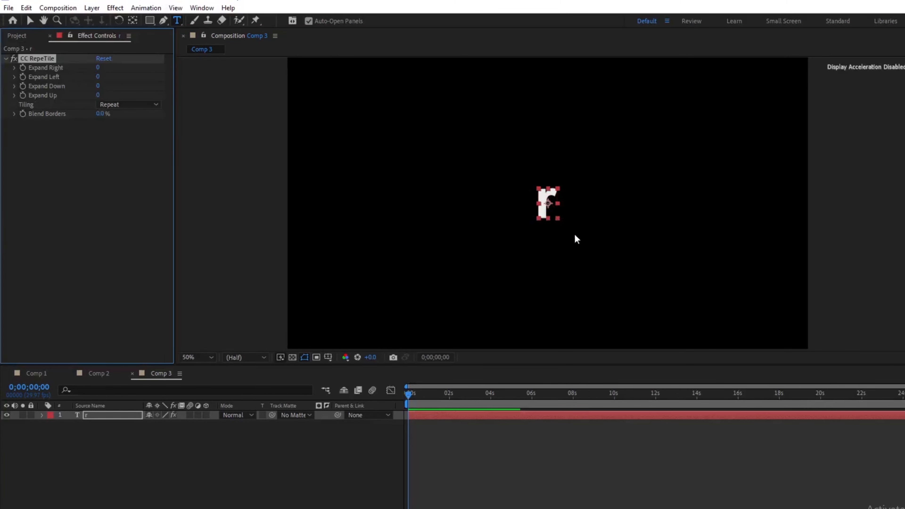
{"action": "key", "text": "v"}
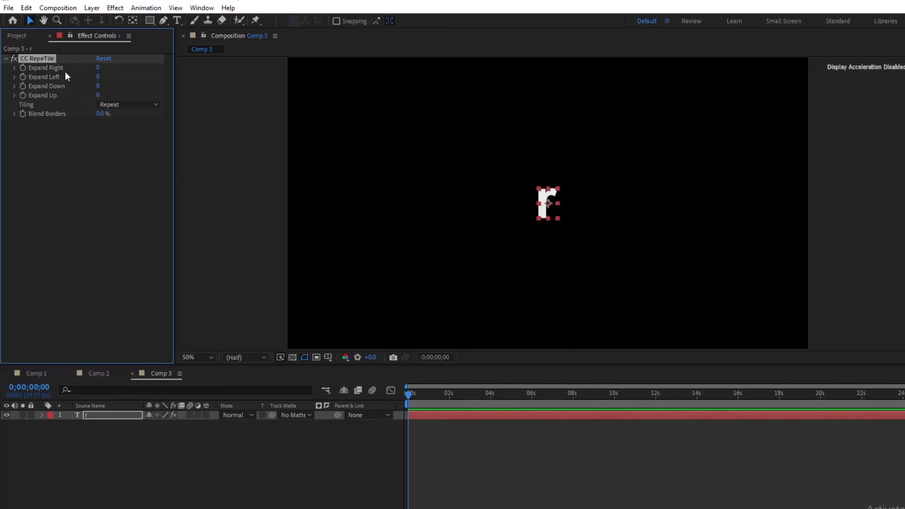
{"action": "left_click_drag", "start_coordinate": [100, 70], "coordinate": [412, 84]}
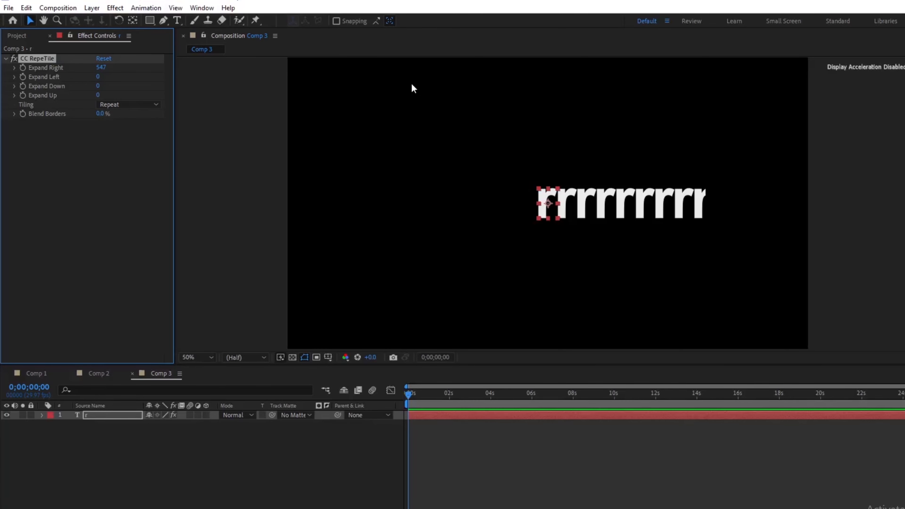
{"action": "left_click_drag", "start_coordinate": [98, 76], "coordinate": [293, 83]}
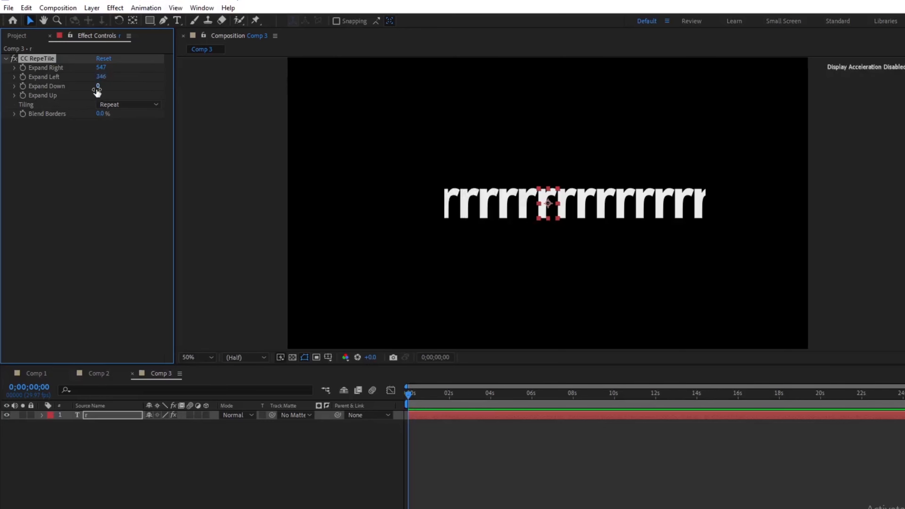
{"action": "left_click_drag", "start_coordinate": [98, 88], "coordinate": [178, 92]}
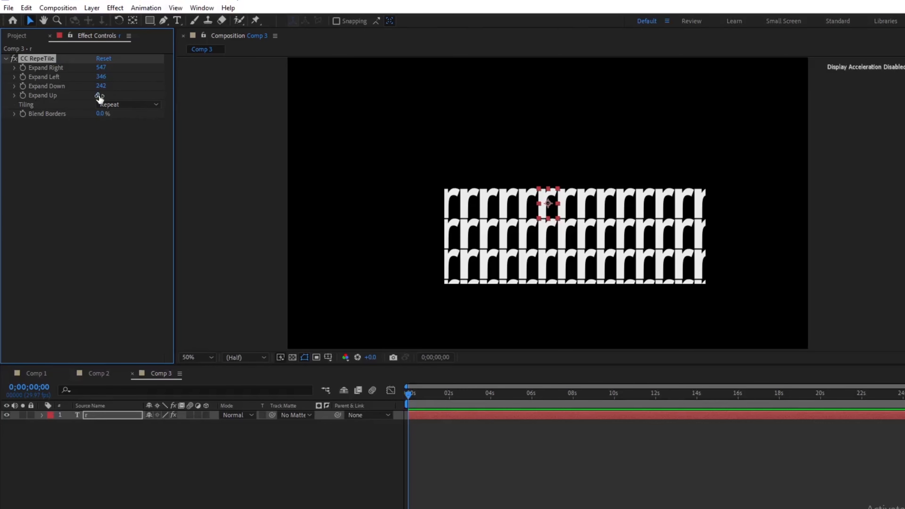
{"action": "left_click_drag", "start_coordinate": [99, 96], "coordinate": [255, 91]}
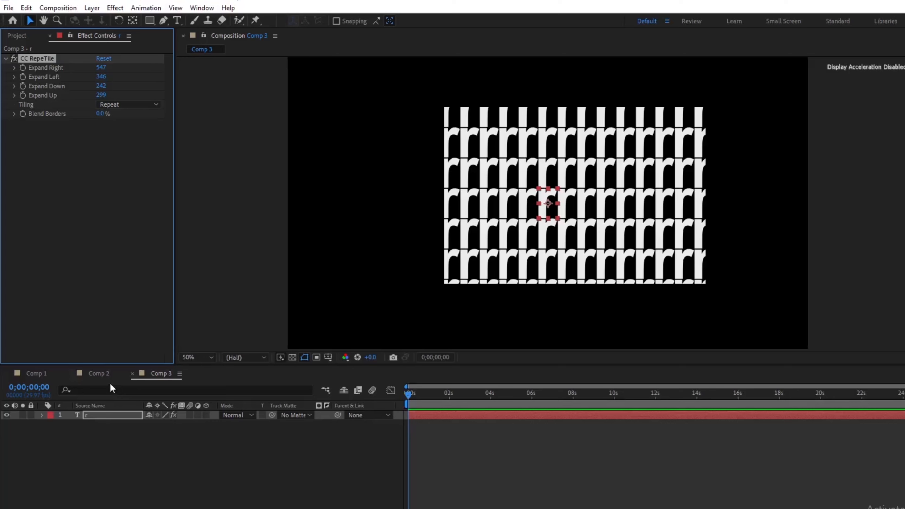
Close Comp 3 and set Expand Down and Expand Up of the CC RepeTile effect on POWER 5 to 1500
{"action": "left_click", "coordinate": [132, 373]}
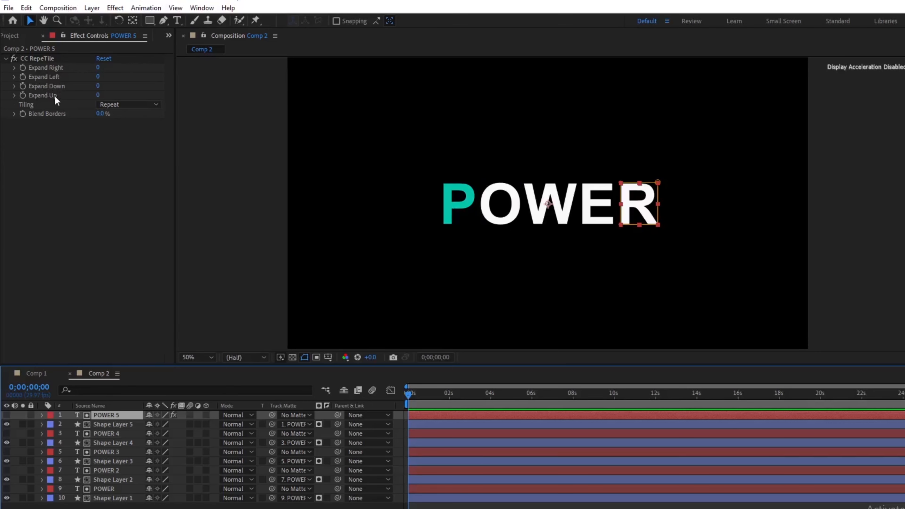
{"action": "left_click", "coordinate": [98, 87]}
{"action": "type", "text": "15"}
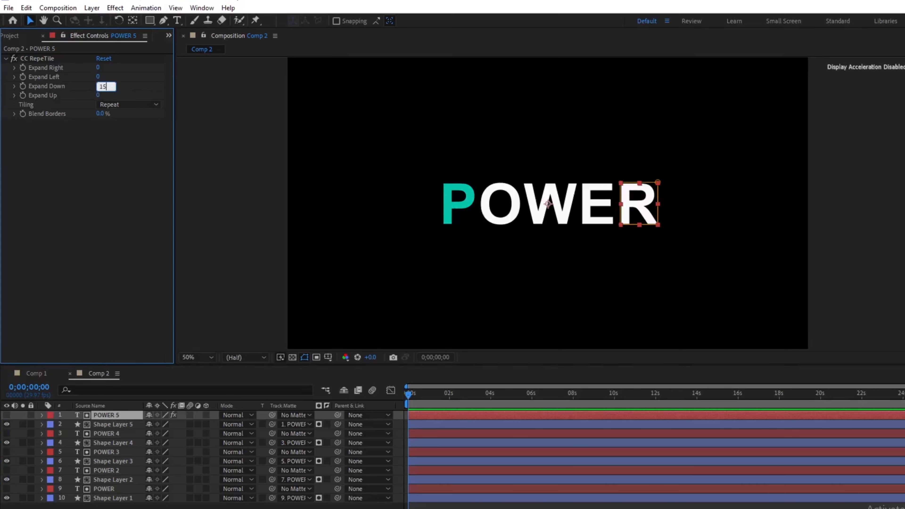
{"action": "type", "text": "00"}
{"action": "left_click", "coordinate": [150, 91]}
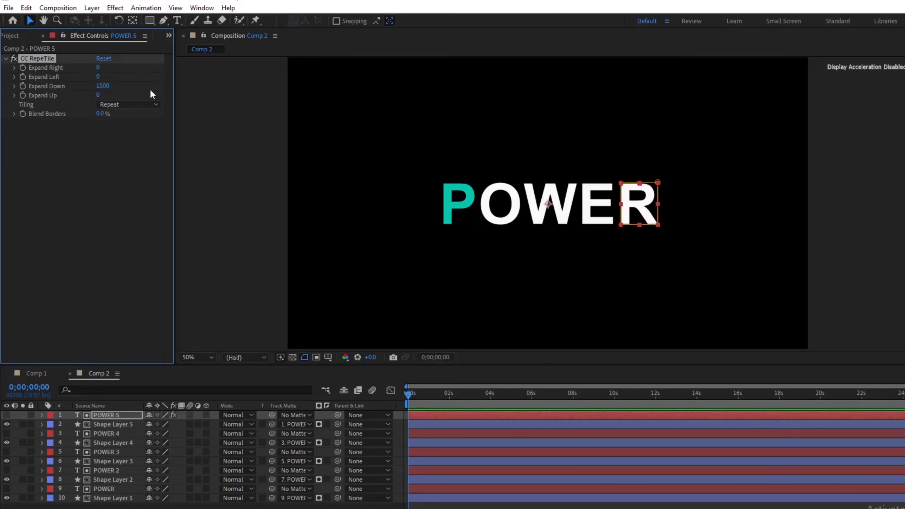
{"action": "left_click", "coordinate": [99, 96]}
{"action": "type", "text": "1500"}
{"action": "key", "text": "Return"}
Copy the CC RepeTile effect from POWER 5 onto the POWER 4, POWER 3, POWER 2 and POWER layers
{"action": "left_click", "coordinate": [70, 59]}
{"action": "left_click", "coordinate": [111, 433]}
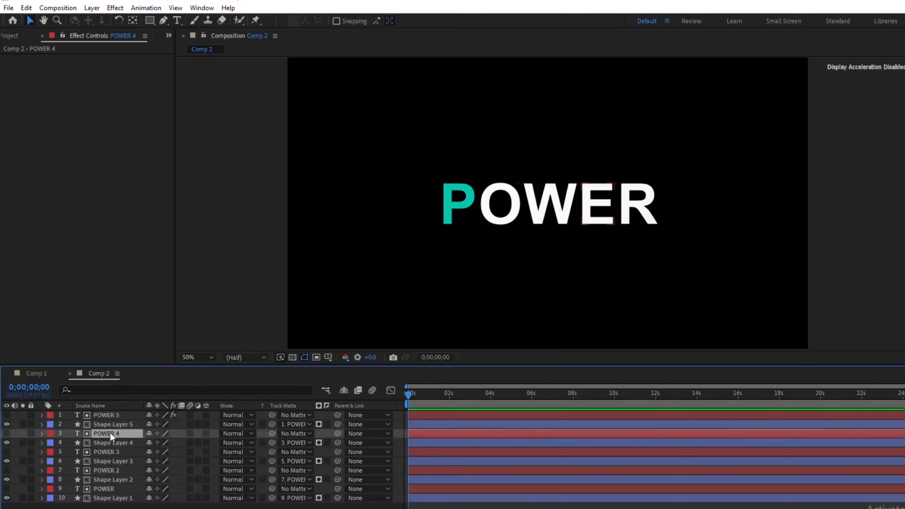
{"action": "left_click", "coordinate": [109, 452], "text": "ctrl"}
{"action": "left_click", "coordinate": [113, 469], "text": "ctrl"}
{"action": "left_click", "coordinate": [111, 488], "text": "ctrl"}
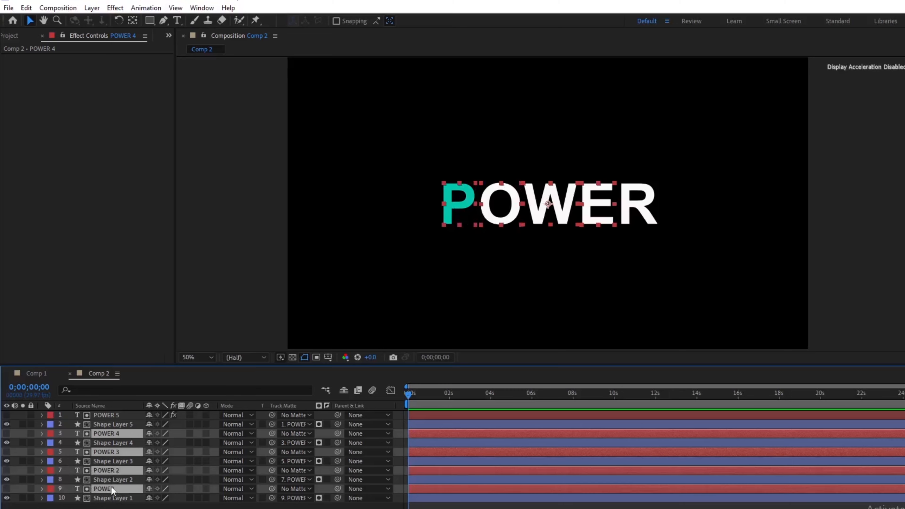
{"action": "key", "text": "ctrl+v"}
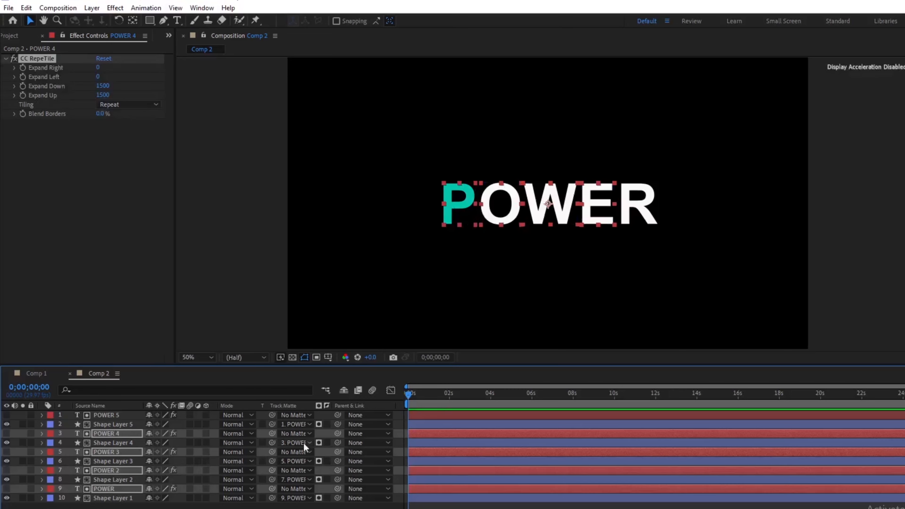
Select all five POWER text layers through their red label group and add Position keyframes at 0;00;00;00
{"action": "left_click", "coordinate": [75, 415]}
{"action": "left_click", "coordinate": [50, 415]}
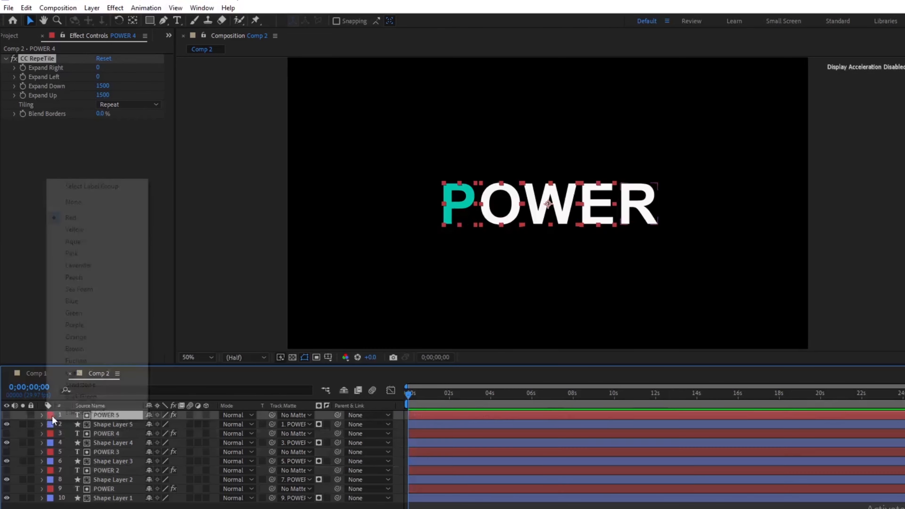
{"action": "left_click", "coordinate": [91, 186]}
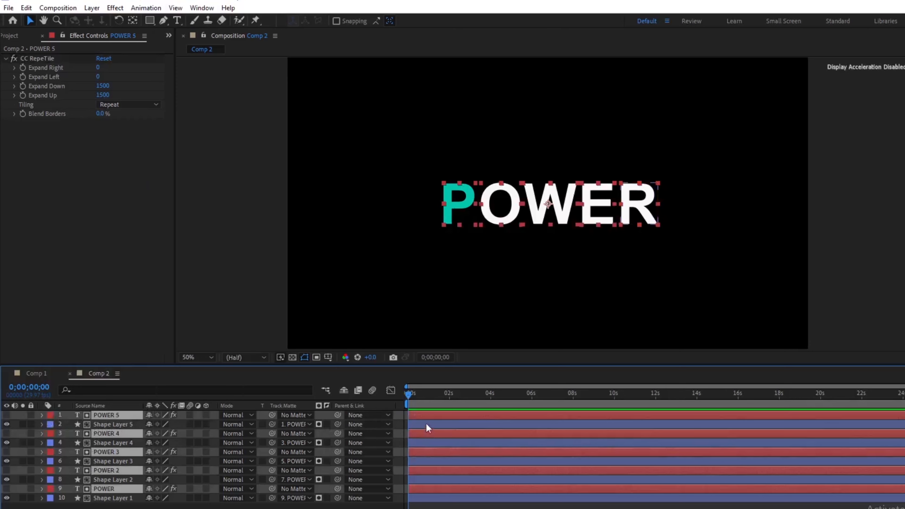
{"action": "key", "text": "p"}
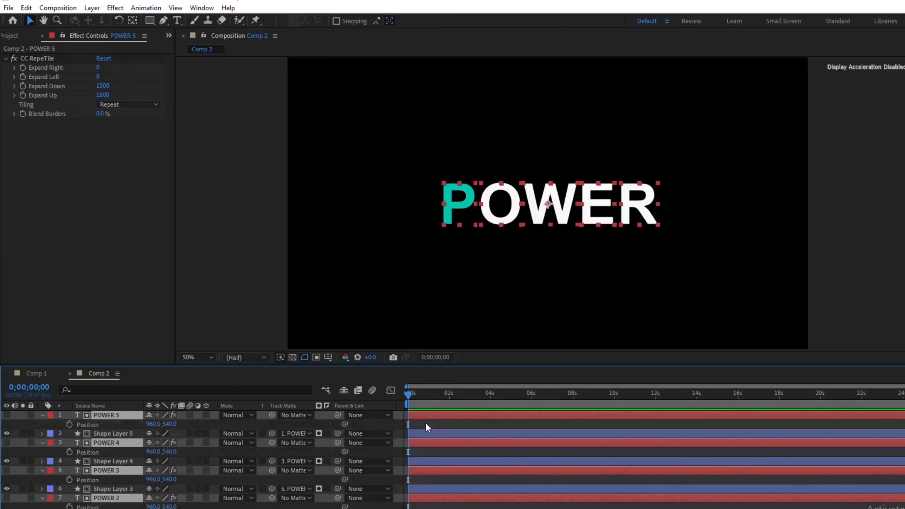
{"action": "left_click", "coordinate": [68, 425]}
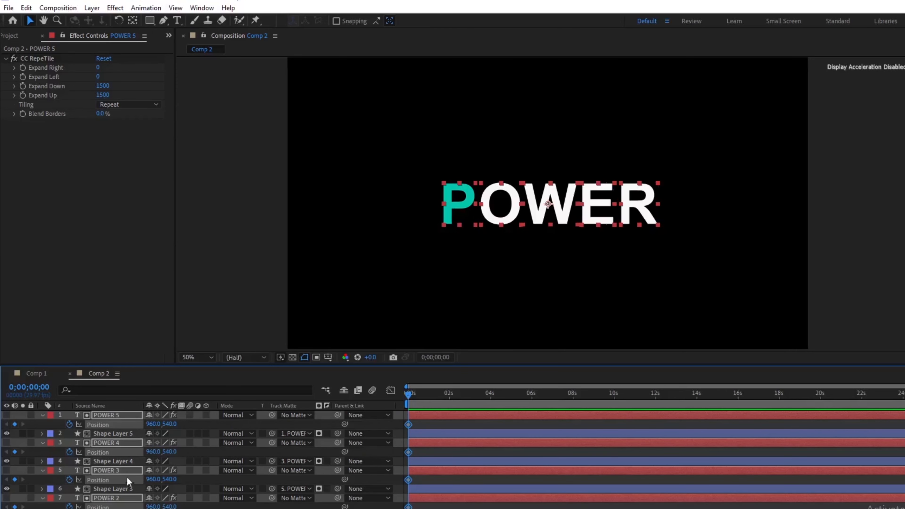
Add second Position keyframes to the text layers at 0;00;03;02, return to the first keyframe and deselect all layers
{"action": "left_click", "coordinate": [472, 391]}
{"action": "left_click", "coordinate": [14, 424]}
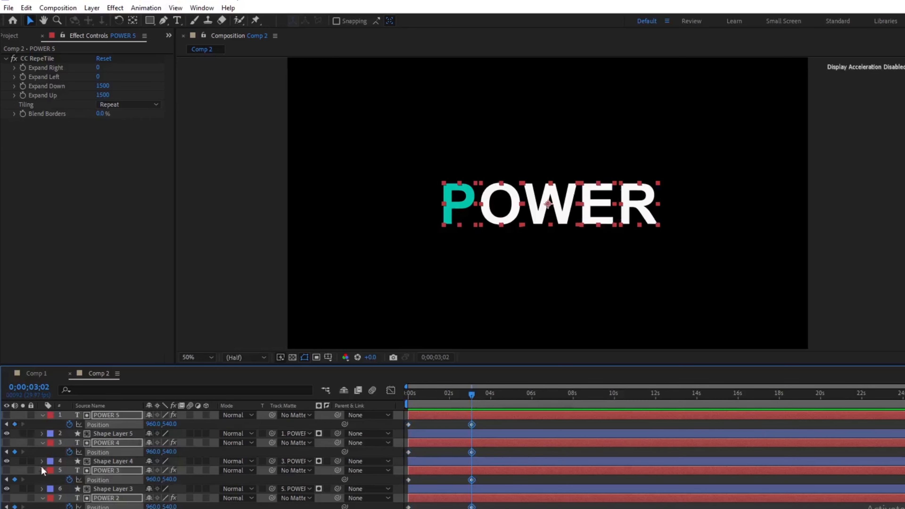
{"action": "left_click", "coordinate": [7, 424]}
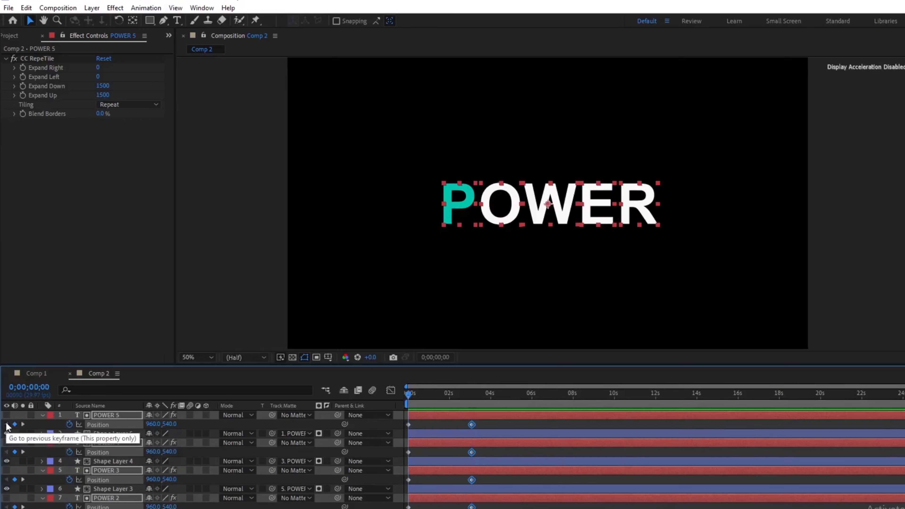
{"action": "scroll", "coordinate": [453, 460], "scroll_direction": "down", "scroll_amount": 1}
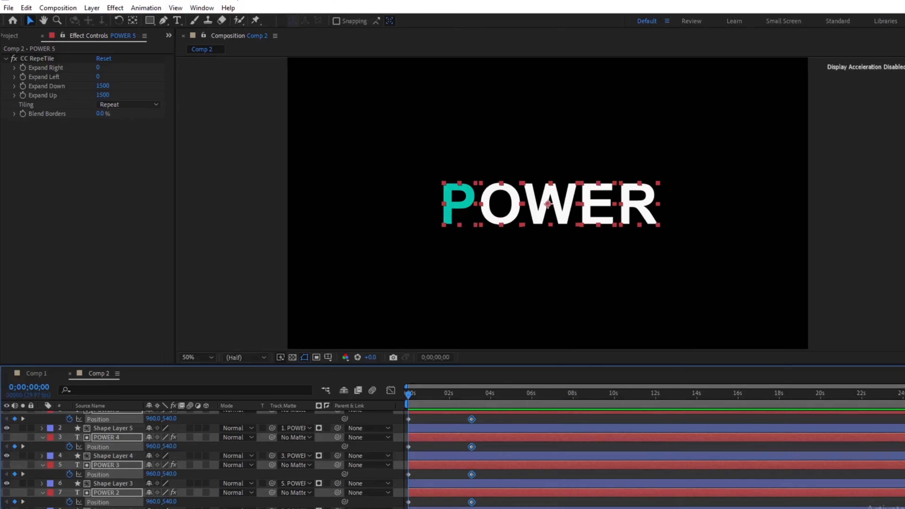
{"action": "key", "text": "ctrl+shift+a"}
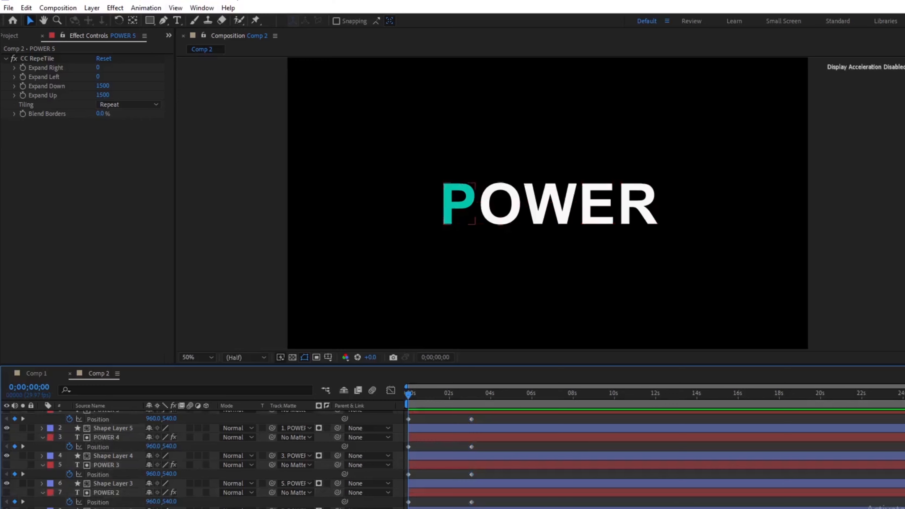
On the POWER layer's first Position keyframe, set Y to 2095 and reduce CC RepeTile's Expand Up to about 1385
{"action": "left_click", "coordinate": [475, 182]}
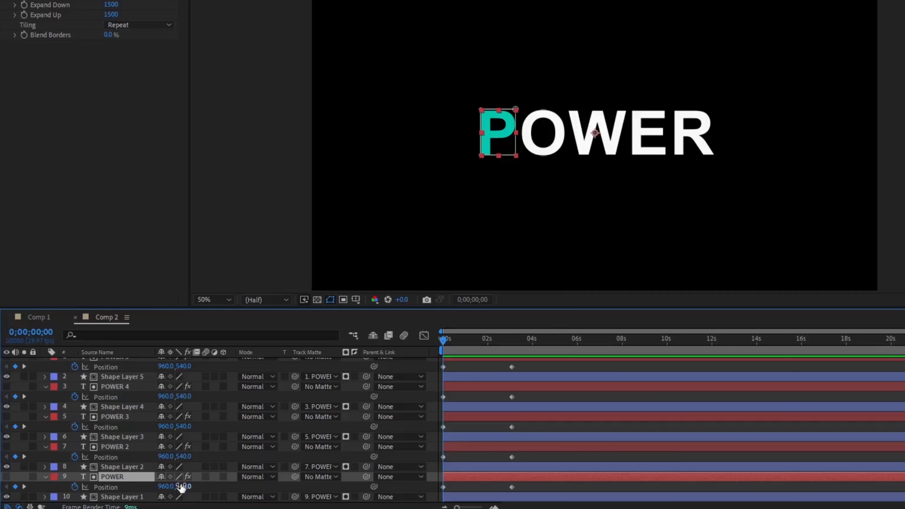
{"action": "left_click_drag", "start_coordinate": [179, 486], "coordinate": [361, 490]}
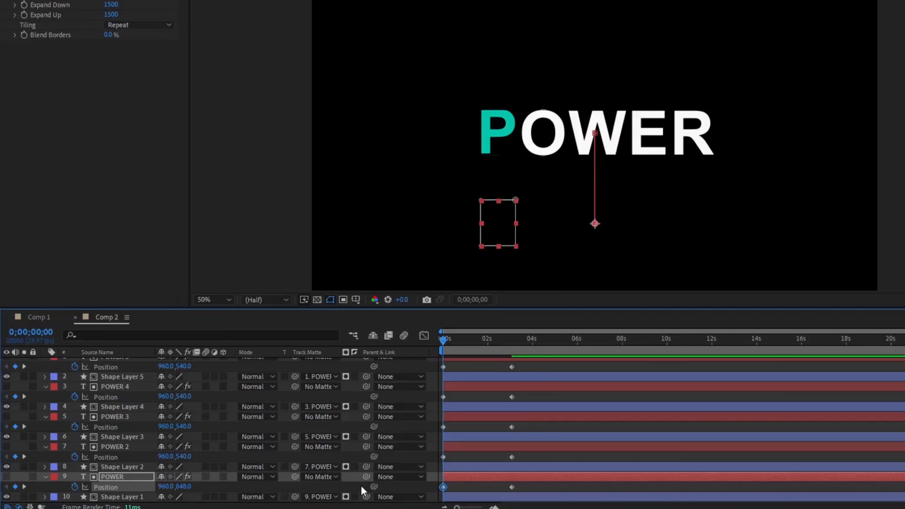
{"action": "left_click_drag", "start_coordinate": [361, 491], "coordinate": [652, 467]}
{"action": "left_click_drag", "start_coordinate": [186, 486], "coordinate": [486, 479]}
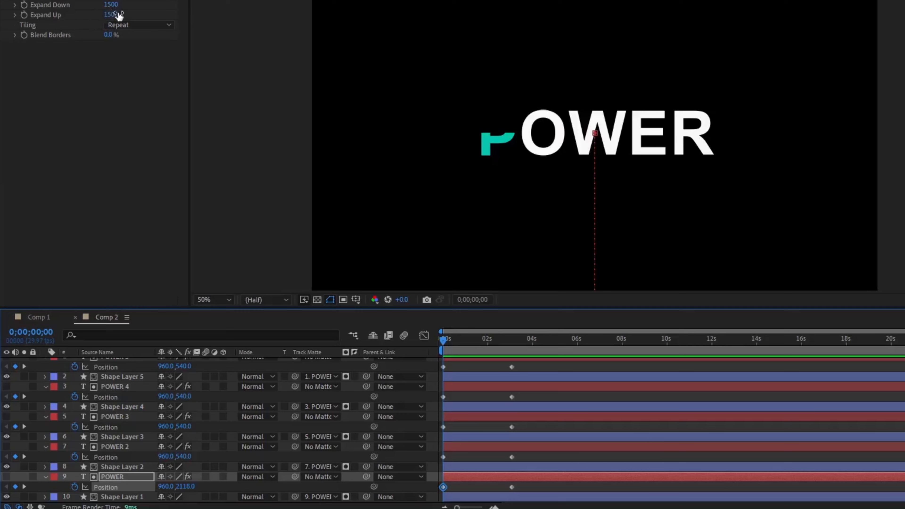
{"action": "mouse_move", "coordinate": [111, 15]}
{"action": "left_mouse_down"}
{"action": "mouse_move", "coordinate": [86, 23]}
{"action": "mouse_move", "coordinate": [101, 16]}
{"action": "left_mouse_up"}
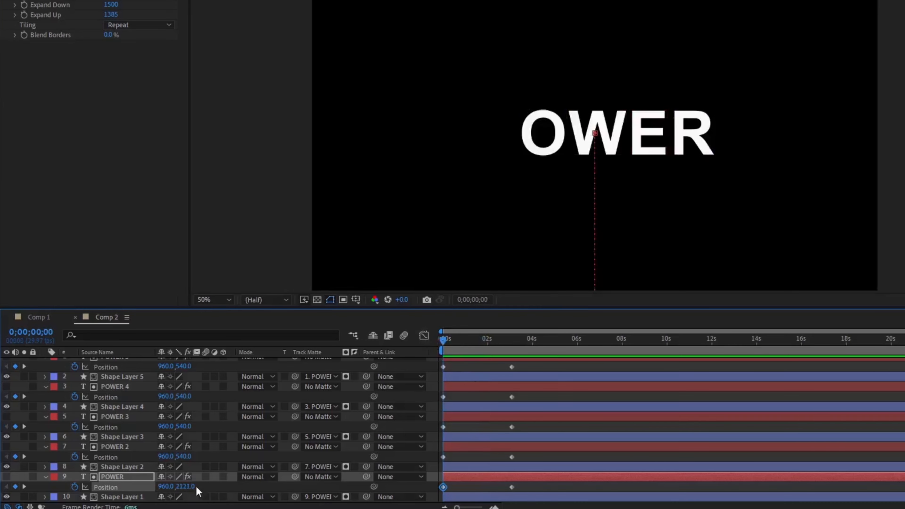
Set POWER 2's first Position keyframe to Y -1026 and its CC RepeTile Expand Down to 1387
{"action": "left_click_drag", "start_coordinate": [181, 456], "coordinate": [187, 461]}
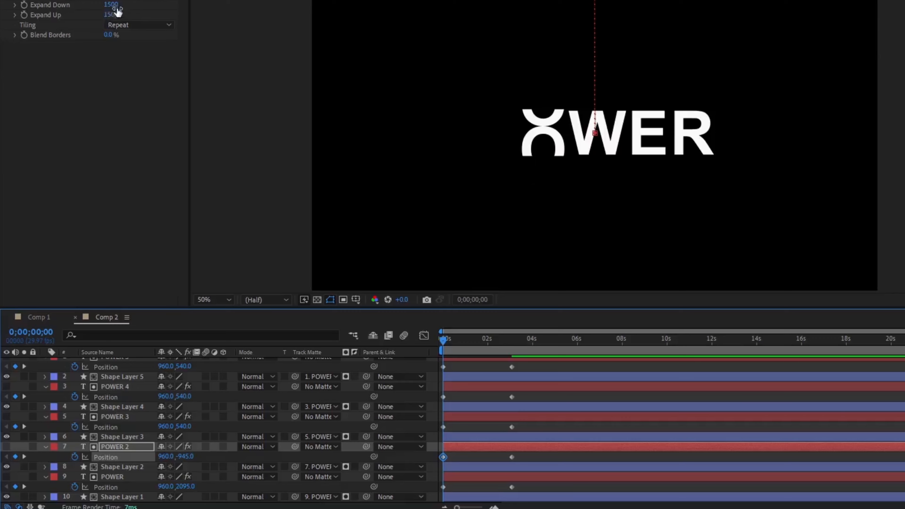
{"action": "left_click_drag", "start_coordinate": [111, 5], "coordinate": [63, 15]}
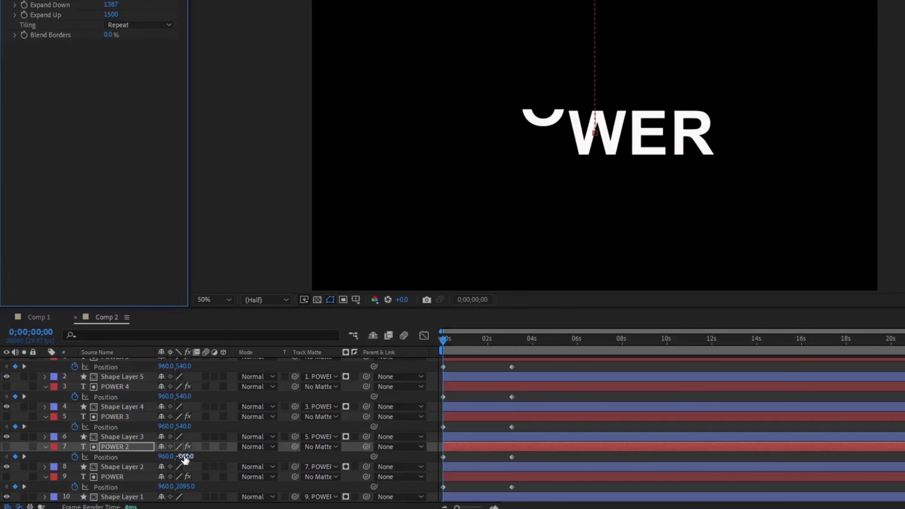
{"action": "left_click_drag", "start_coordinate": [182, 460], "coordinate": [184, 461]}
Set the first Position keyframes of POWER 3 to Y 2107 and POWER 4 to Y -1027, with POWER 4's Expand Down at 1401
{"action": "left_click", "coordinate": [456, 417]}
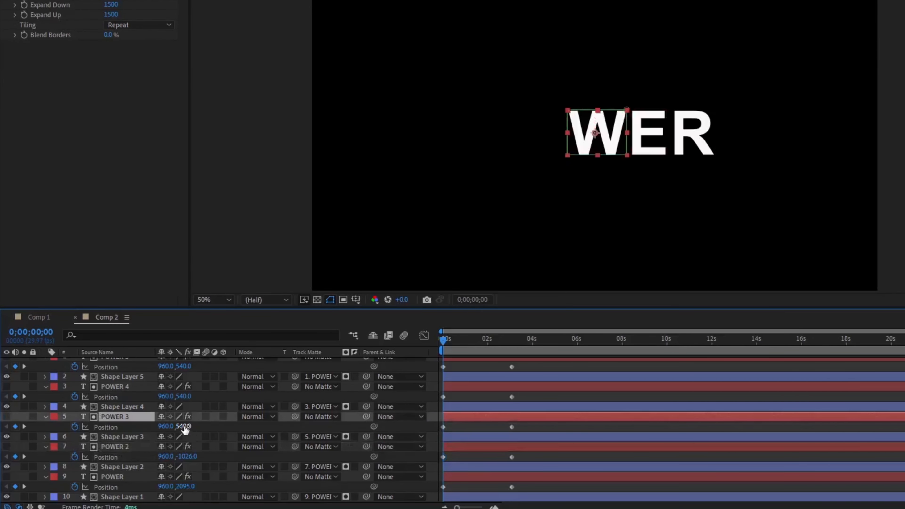
{"action": "left_click_drag", "start_coordinate": [183, 427], "coordinate": [306, 421]}
{"action": "left_click", "coordinate": [118, 387]}
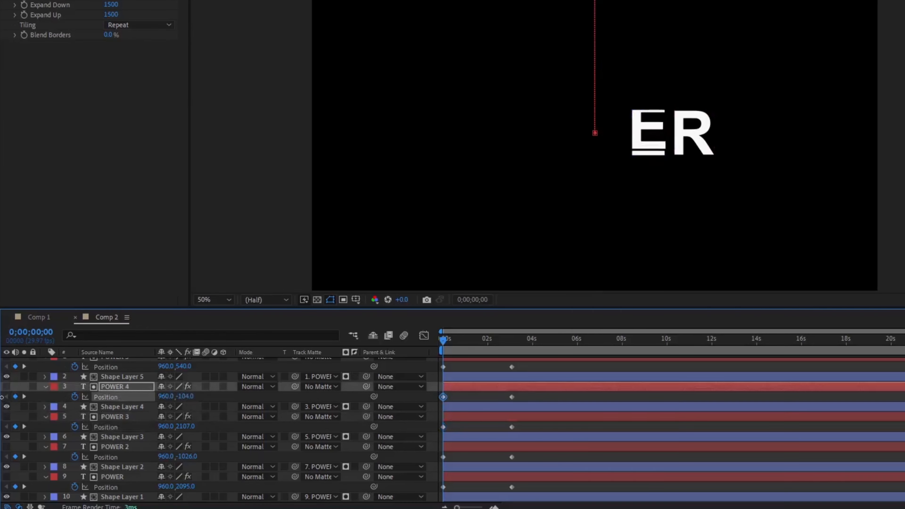
{"action": "left_click_drag", "start_coordinate": [183, 396], "coordinate": [152, 396]}
Set POWER 5's first Position keyframe to Y 2105 with Expand Up 1387, and preview the letter animation
{"action": "left_click_drag", "start_coordinate": [183, 365], "coordinate": [351, 360]}
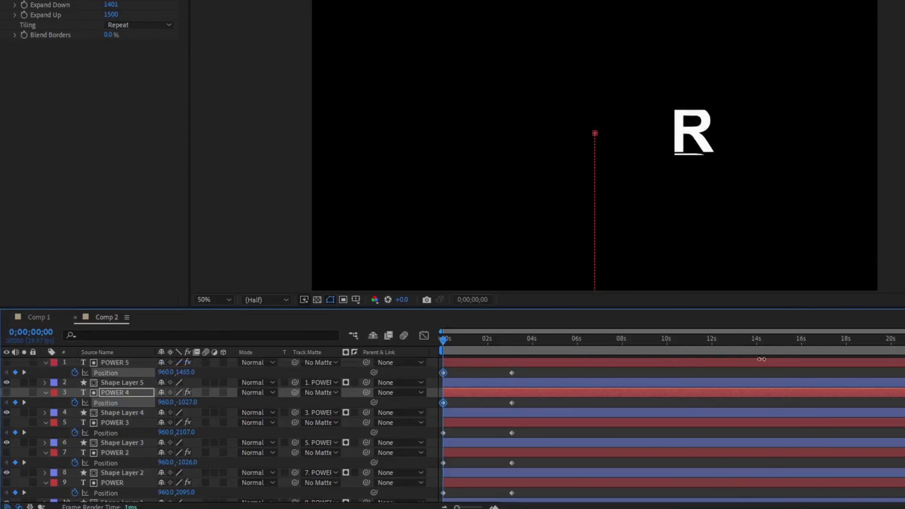
{"action": "left_click", "coordinate": [673, 359]}
{"action": "left_click_drag", "start_coordinate": [521, 308], "coordinate": [522, 263]}
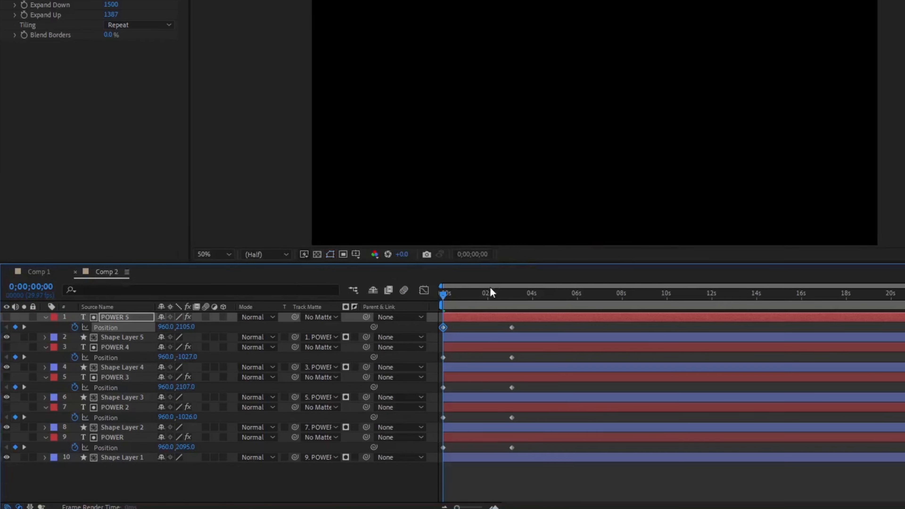
{"action": "key", "text": "space"}
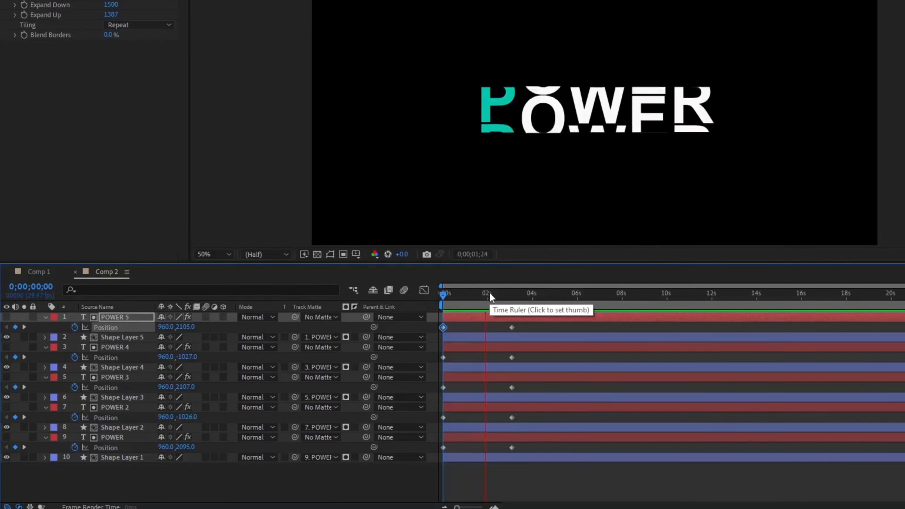
{"action": "key", "text": "space"}
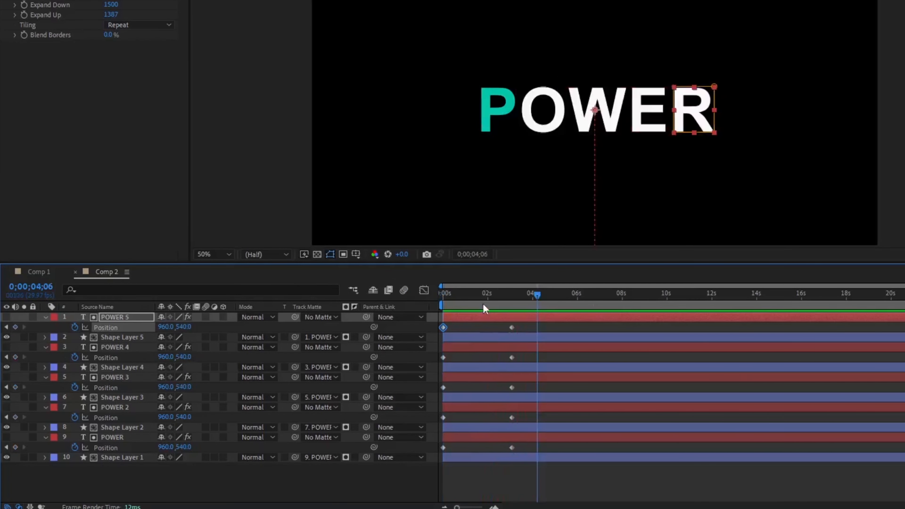
{"action": "key", "text": "Home"}
Apply Easy Ease to all Position keyframes of the five POWER text layers
{"action": "left_click", "coordinate": [504, 448]}
{"action": "left_click_drag", "start_coordinate": [531, 338], "coordinate": [435, 465]}
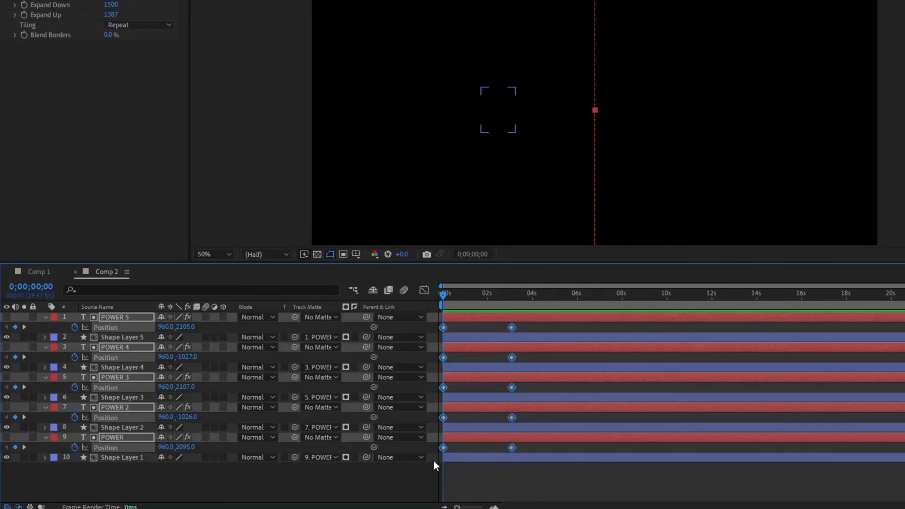
{"action": "key", "text": "F9"}
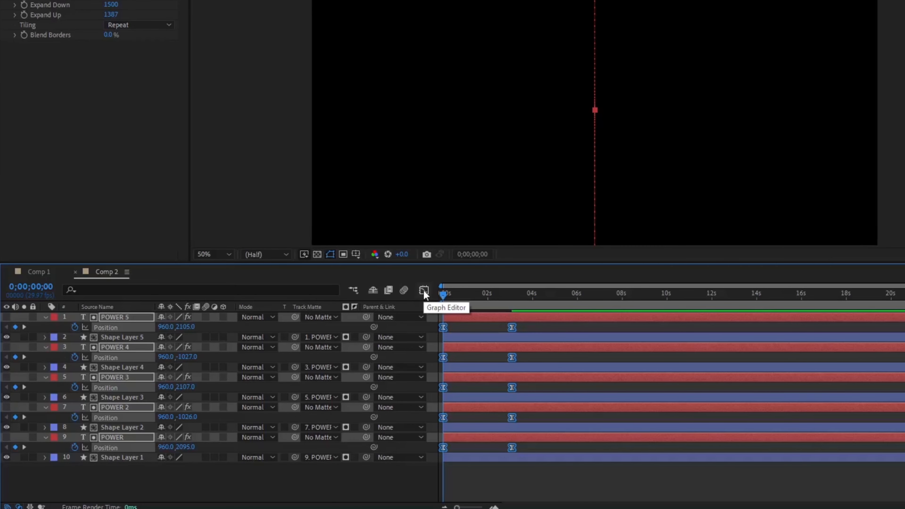
Shape the Position speed curves in the Graph Editor with an early peak and a long slow-down, and preview the motion
{"action": "left_click", "coordinate": [424, 291]}
{"action": "scroll", "coordinate": [479, 321], "scroll_direction": "up", "scroll_amount": 5}
{"action": "left_click_drag", "start_coordinate": [679, 467], "coordinate": [612, 470]}
{"action": "left_click", "coordinate": [514, 460]}
{"action": "left_click_drag", "start_coordinate": [489, 480], "coordinate": [456, 468]}
{"action": "left_click_drag", "start_coordinate": [615, 468], "coordinate": [583, 470]}
{"action": "key", "text": "ctrl+z"}
{"action": "left_click_drag", "start_coordinate": [456, 468], "coordinate": [462, 467]}
{"action": "key", "text": "space"}
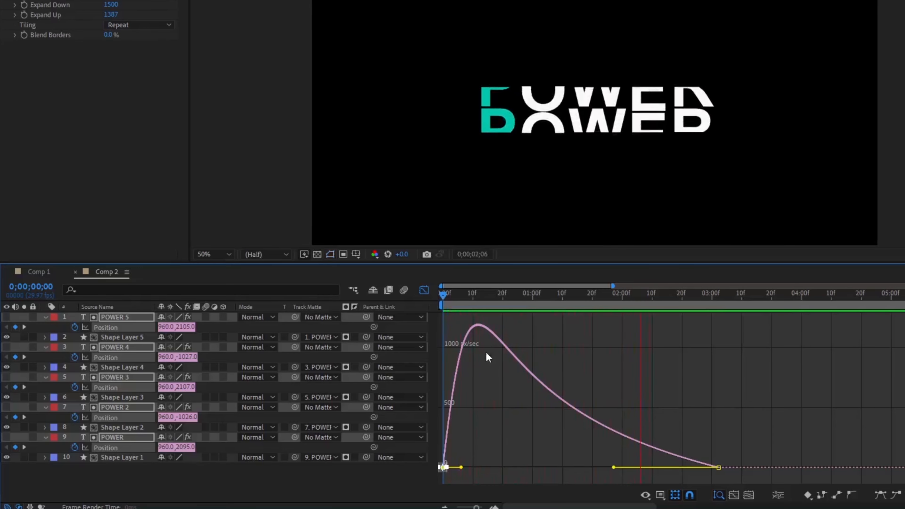
{"action": "left_click", "coordinate": [424, 290]}
{"action": "left_click", "coordinate": [745, 324]}
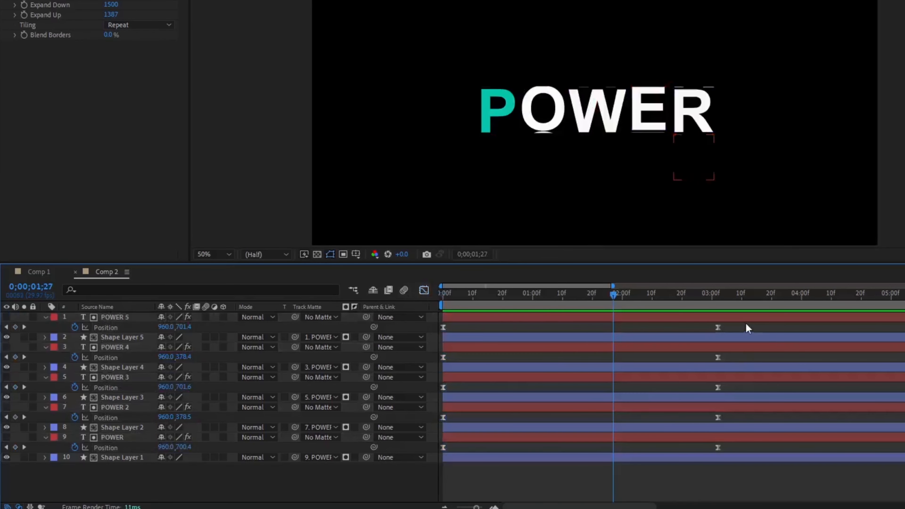
Move the ending Position keyframes of all five text layers out to about 4.7 seconds and preview the timing
{"action": "key", "text": "minus"}
{"action": "key", "text": "minus"}
{"action": "left_click_drag", "start_coordinate": [573, 325], "coordinate": [575, 448]}
{"action": "left_click_drag", "start_coordinate": [498, 300], "coordinate": [417, 298]}
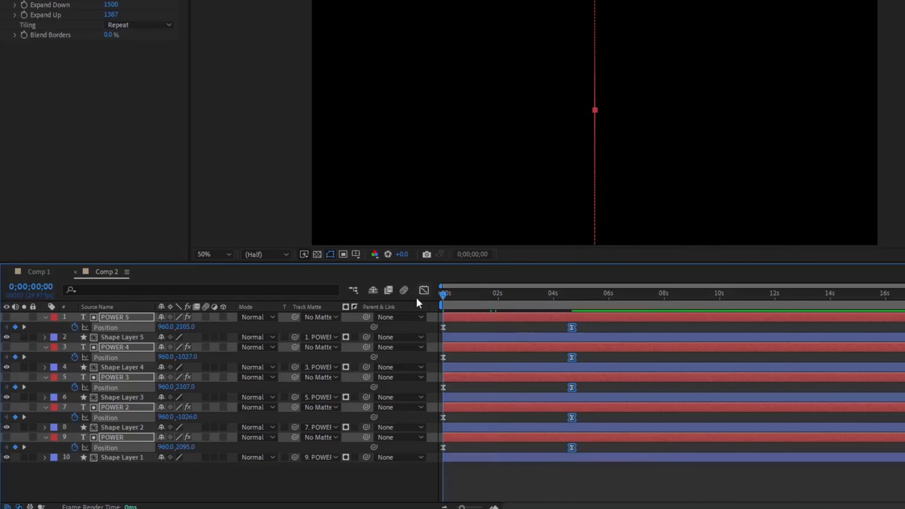
{"action": "key", "text": "space"}
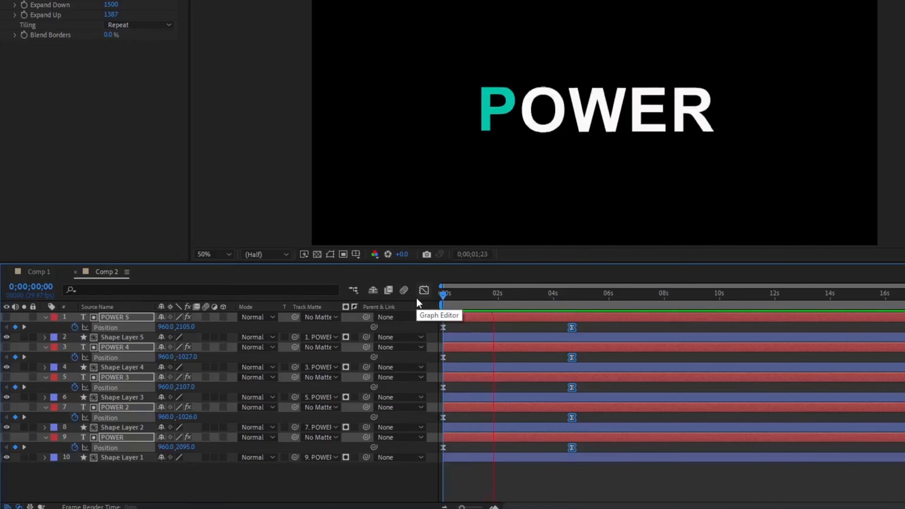
{"action": "key", "text": "space"}
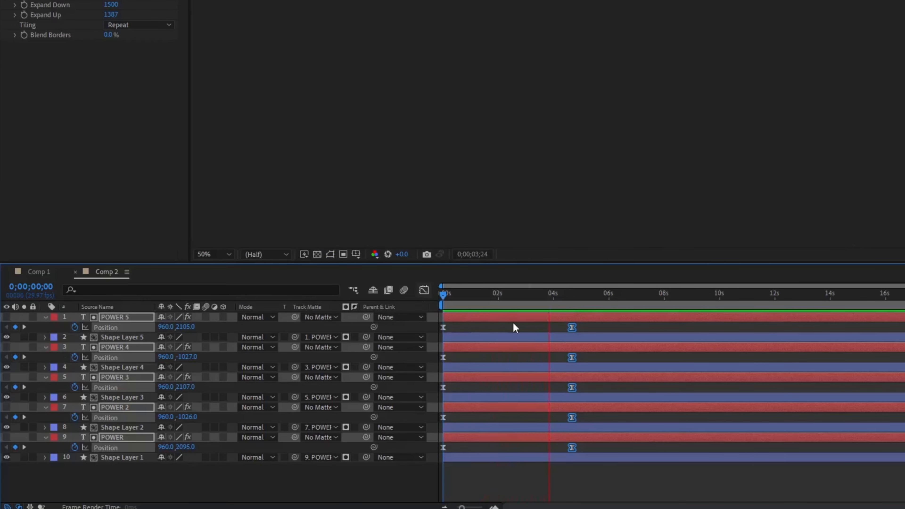
Shorten the starting keyframes' ease in the Graph Editor for a steep initial speed peak, undoing the extra adjustment to the ending ease
{"action": "left_click_drag", "start_coordinate": [582, 323], "coordinate": [431, 463]}
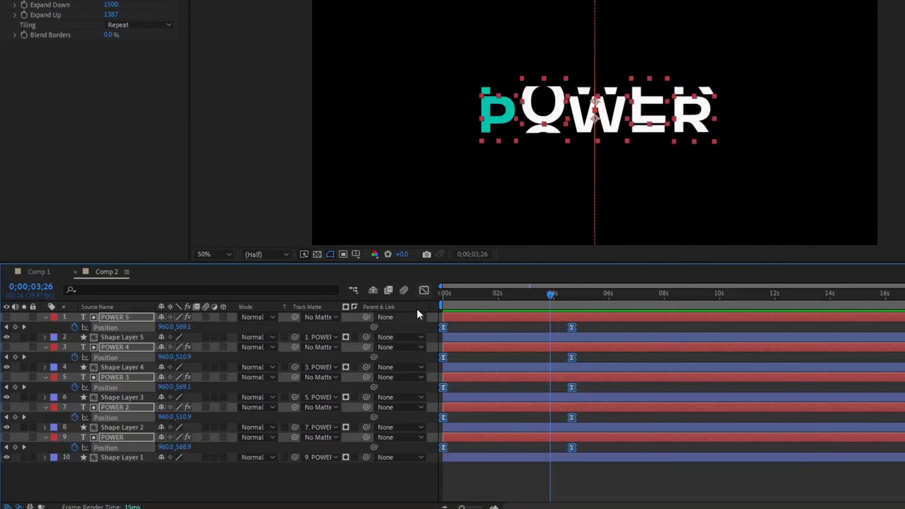
{"action": "left_click", "coordinate": [424, 290]}
{"action": "left_click_drag", "start_coordinate": [487, 448], "coordinate": [435, 468]}
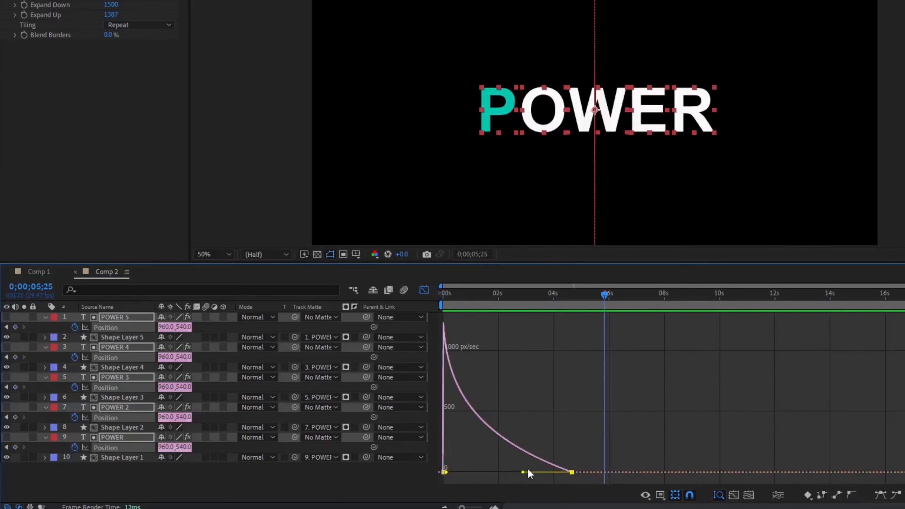
{"action": "mouse_move", "coordinate": [523, 468]}
{"action": "left_mouse_down"}
{"action": "mouse_move", "coordinate": [564, 470]}
{"action": "mouse_move", "coordinate": [559, 478]}
{"action": "mouse_move", "coordinate": [530, 468]}
{"action": "left_mouse_up"}
{"action": "key", "text": "ctrl+z"}
{"action": "key", "text": "ctrl+z"}
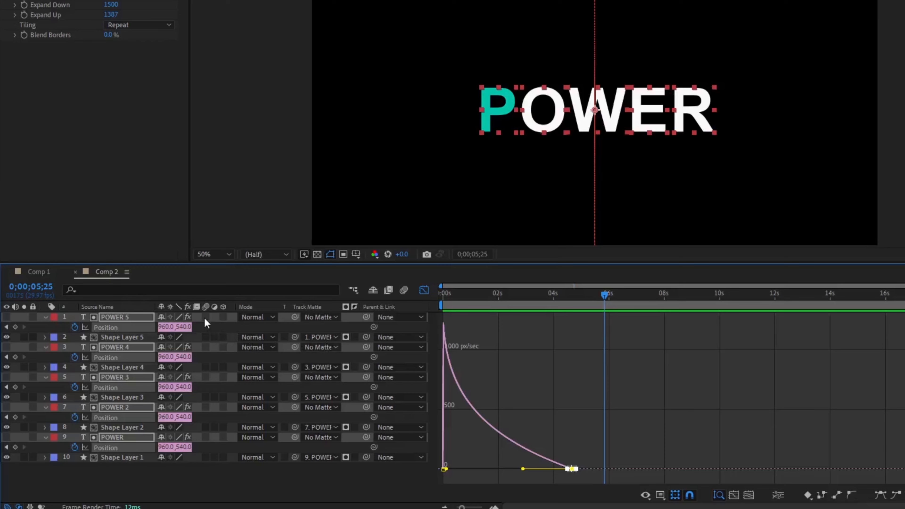
Enable motion blur for the five POWER text layers and the composition, close the Graph Editor and preview from the start
{"action": "left_click_drag", "start_coordinate": [206, 317], "coordinate": [205, 436]}
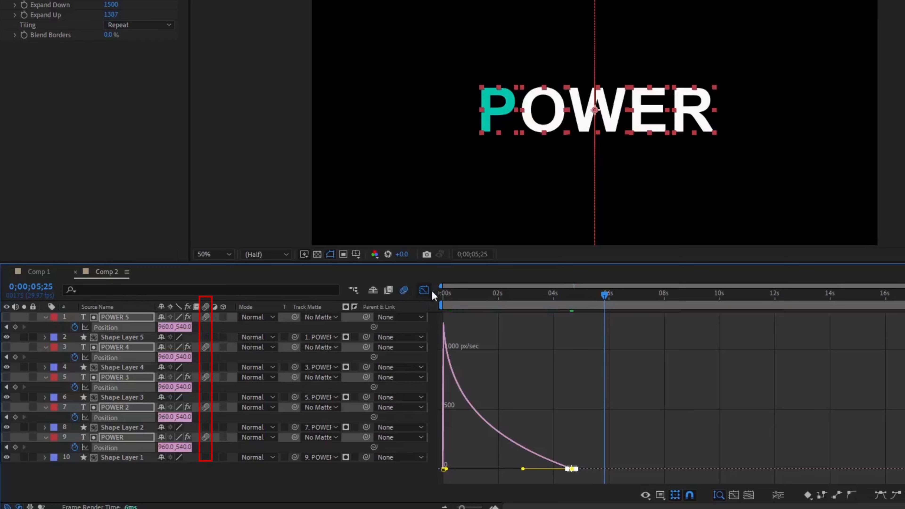
{"action": "left_click", "coordinate": [423, 290]}
{"action": "key", "text": "space"}
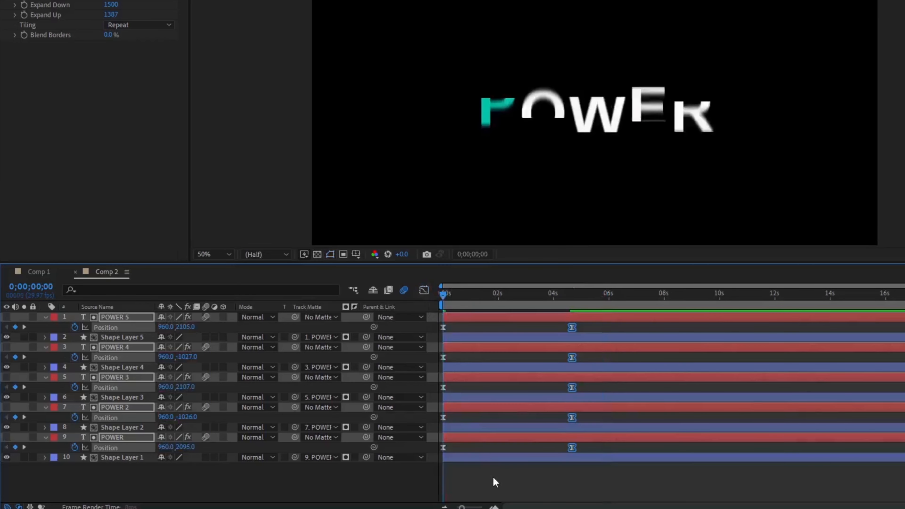